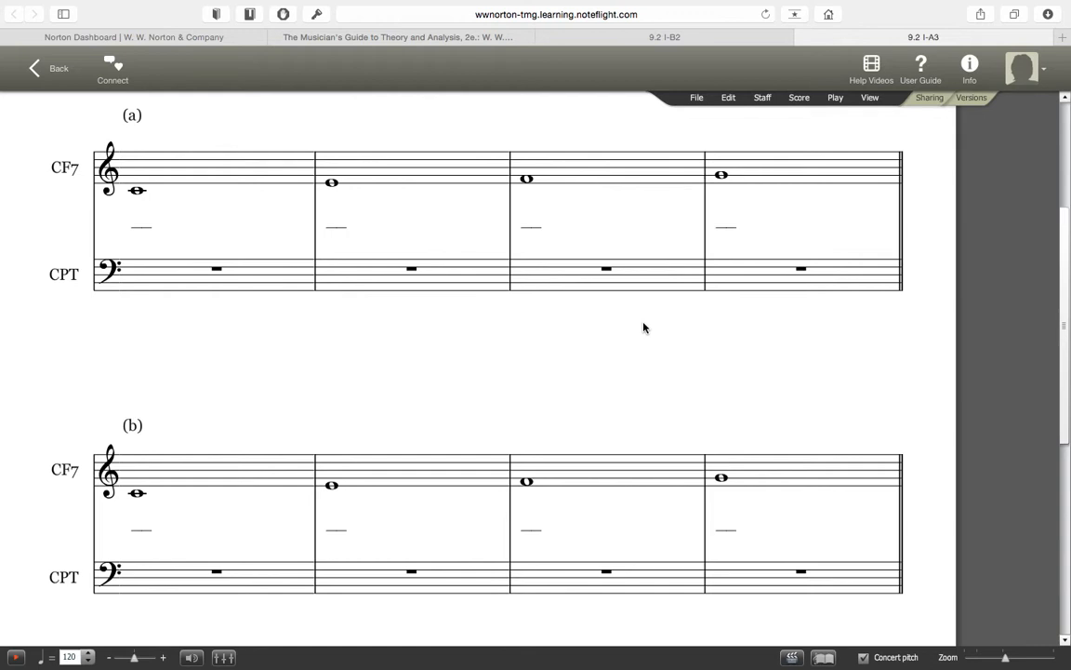
mouse_move(1069, 292)
left_mouse_down()
mouse_move(1069, 169)
mouse_move(1066, 277)
left_mouse_up()
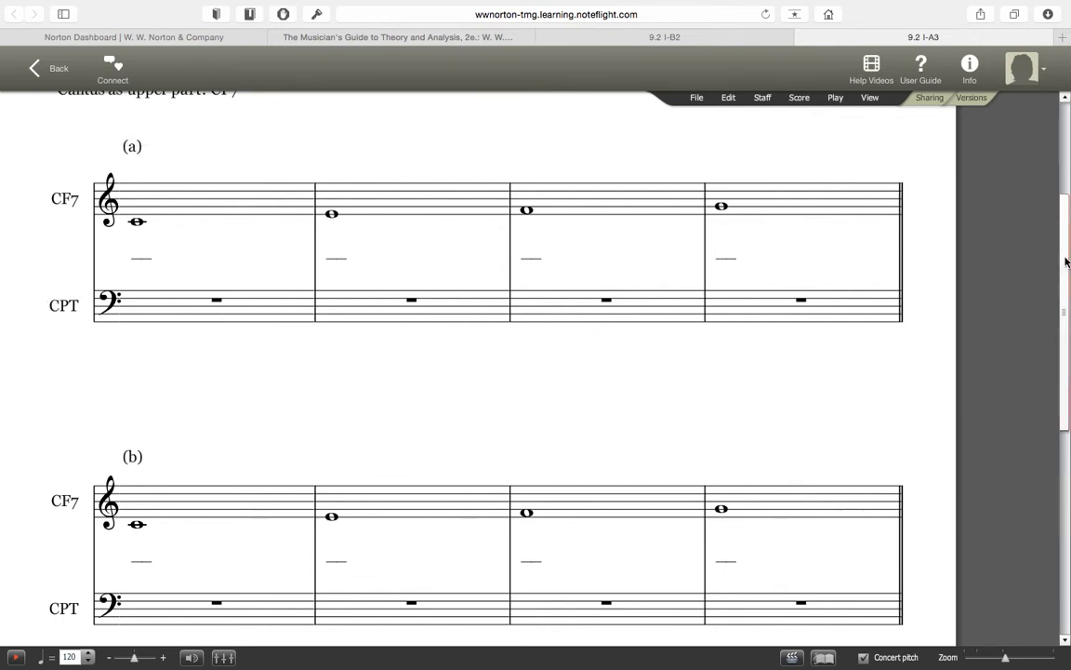
left_click_drag(1064, 253, 1066, 295)
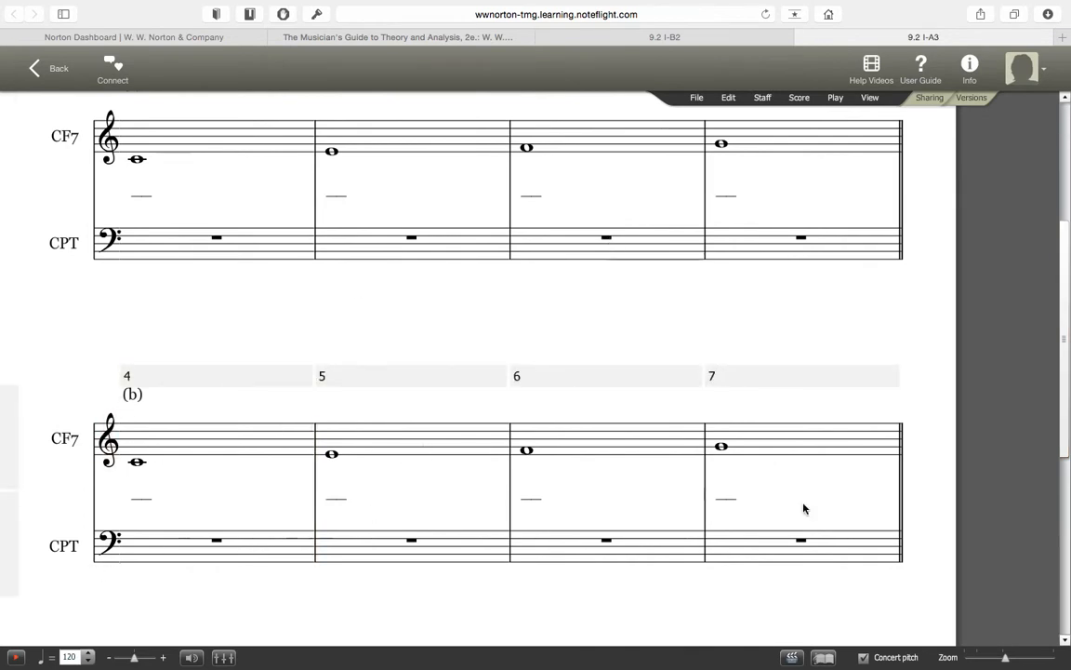
left_click_drag(1065, 434, 1066, 408)
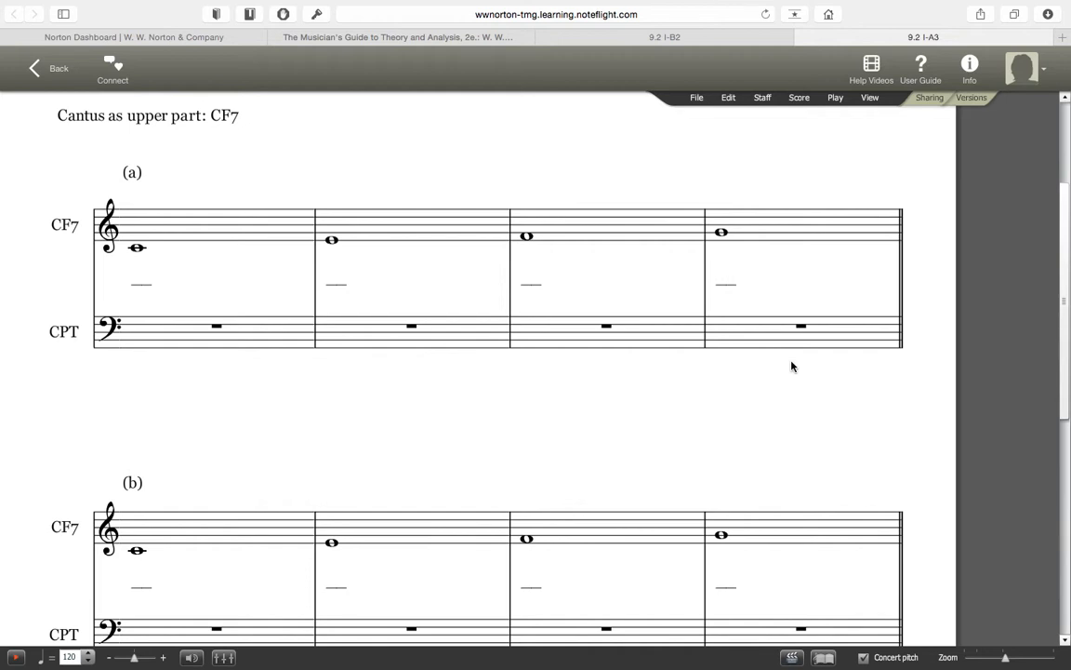
Step: Switch to the Numbers spreadsheet and fill the interval 3 row with A, C, D and E for m1 to m4
key("ctrl+Right")
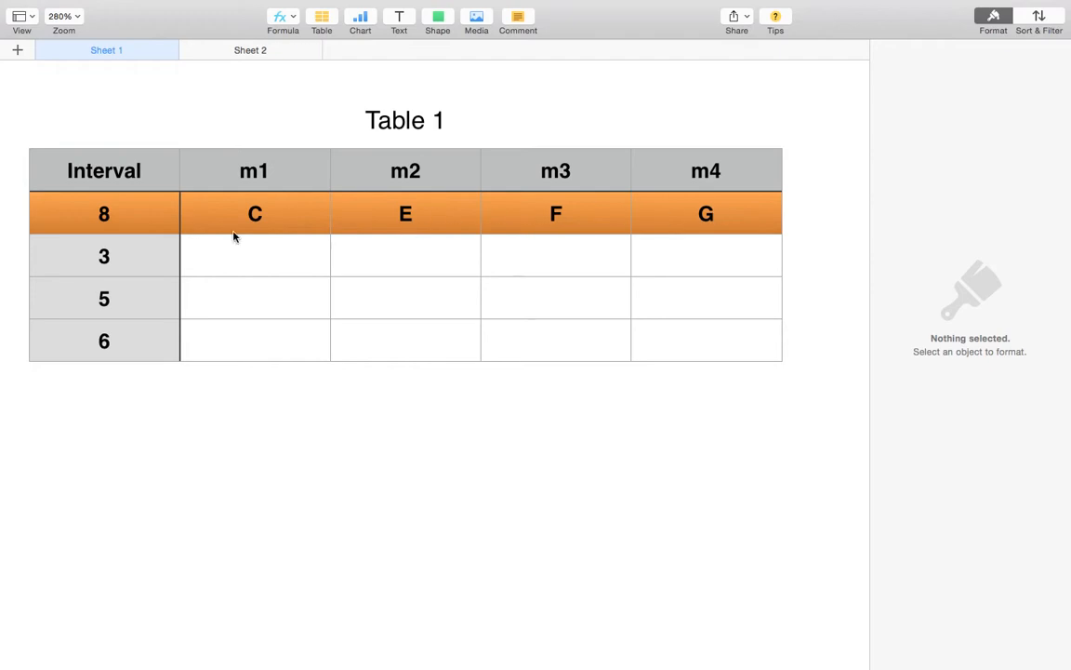
left_click(264, 257)
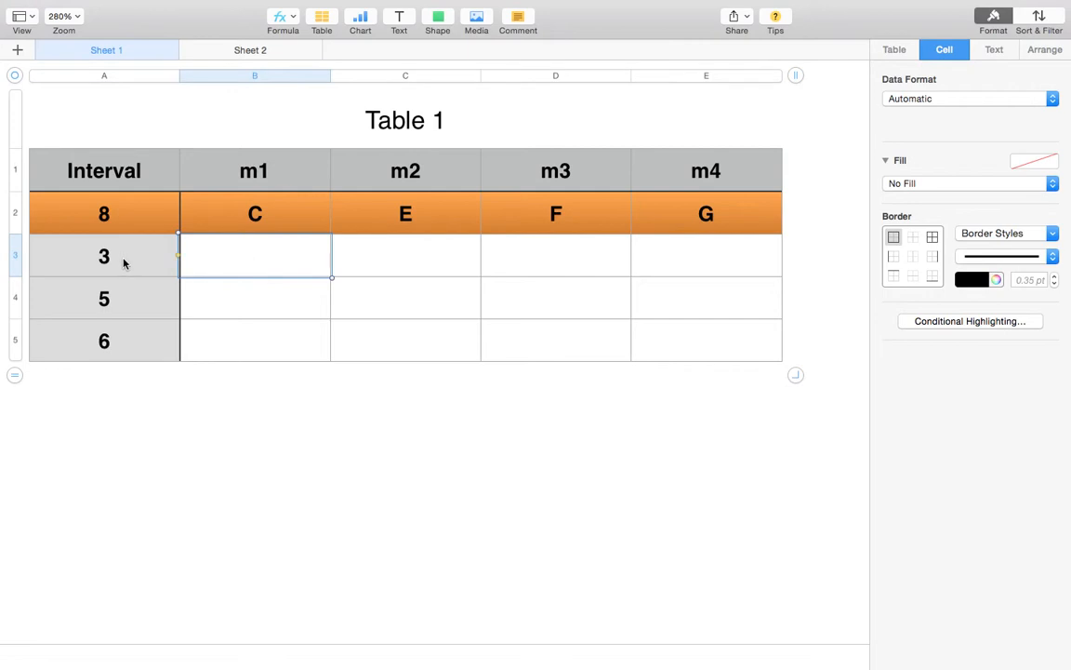
left_click(269, 265)
type("A")
left_click(427, 256)
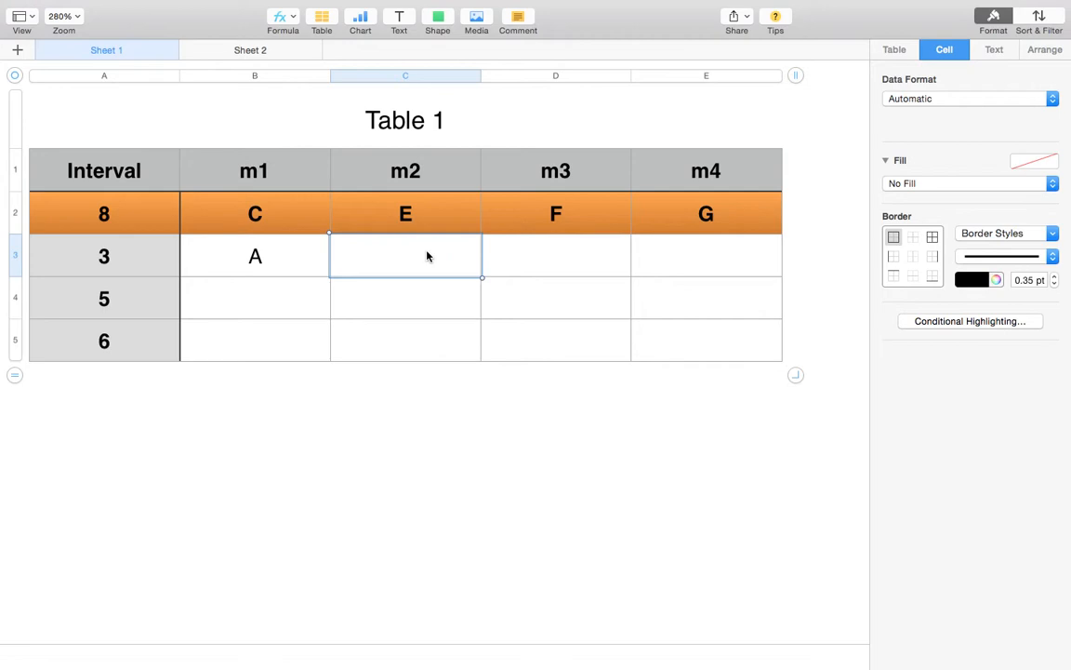
type("C")
key("Tab")
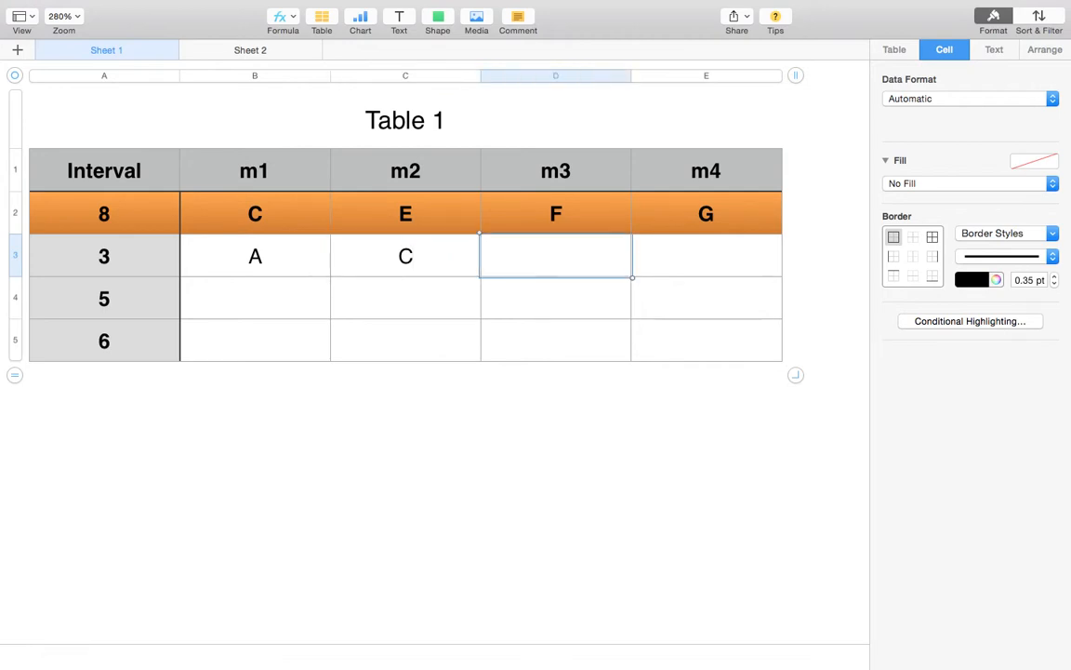
type("D")
key("Tab")
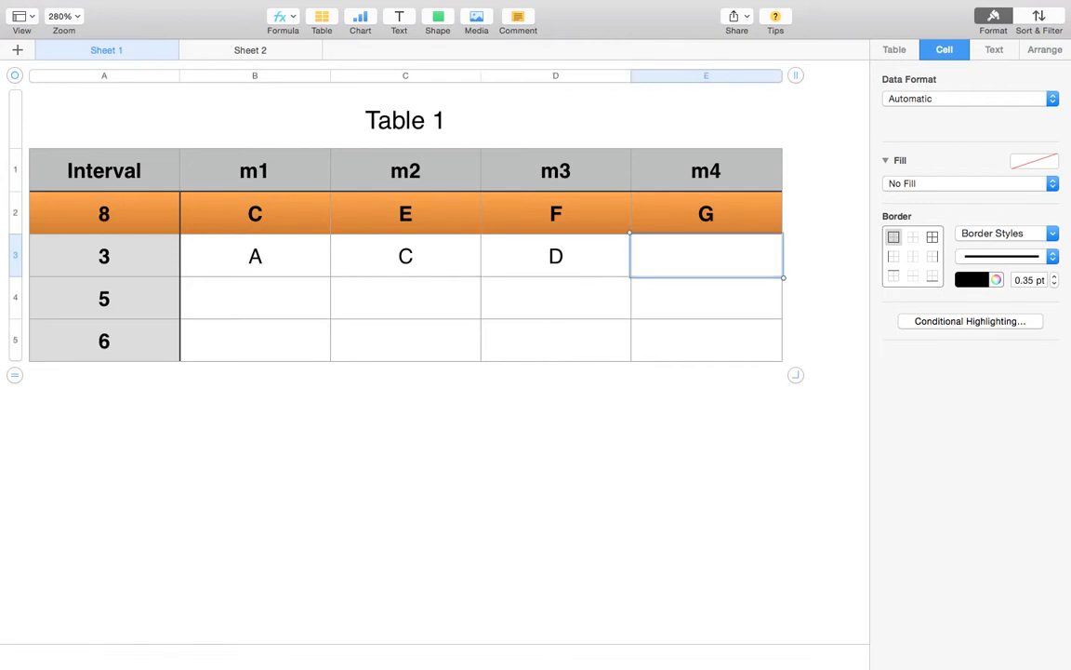
type("E")
Step: Fill the interval 5 row with F, A, B and C for m1 to m4
left_click(252, 298)
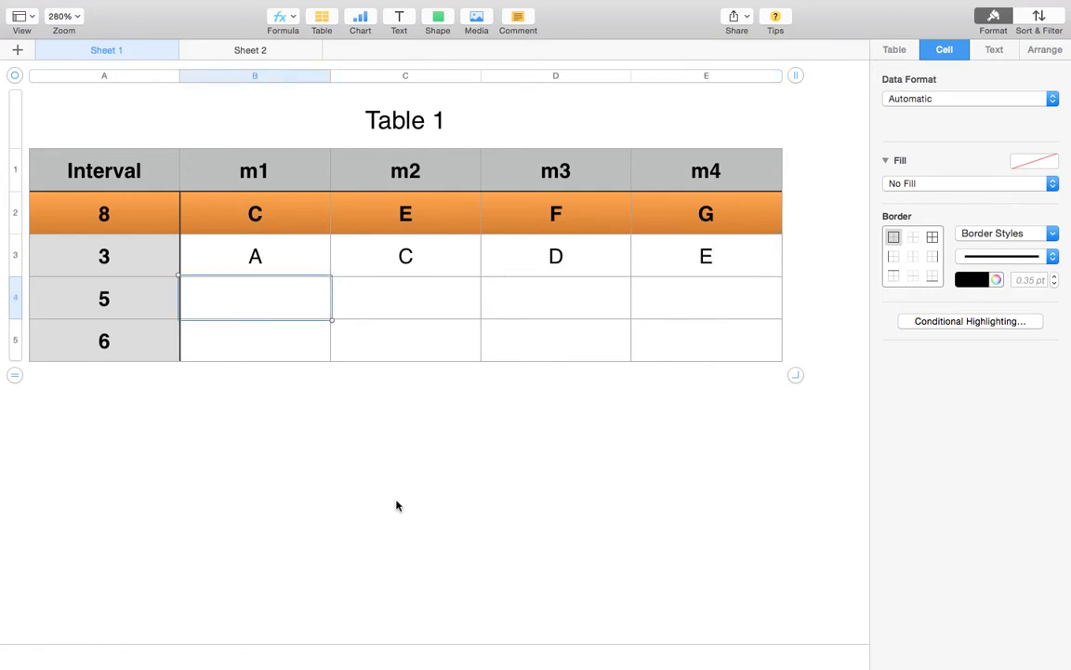
type("F")
key("Tab")
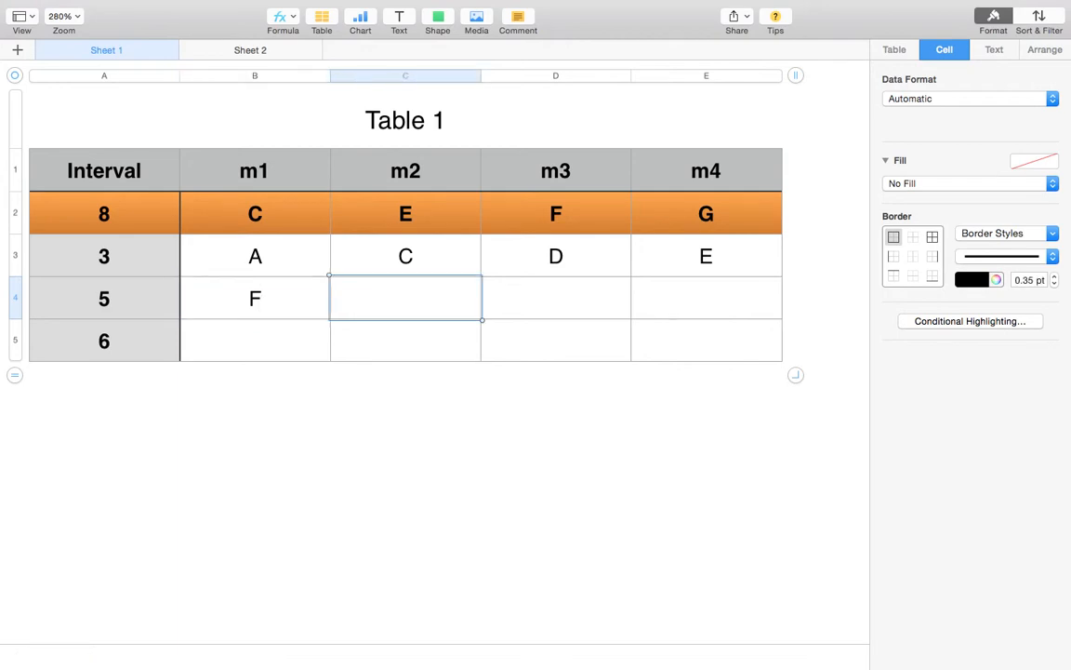
type("A")
key("Tab")
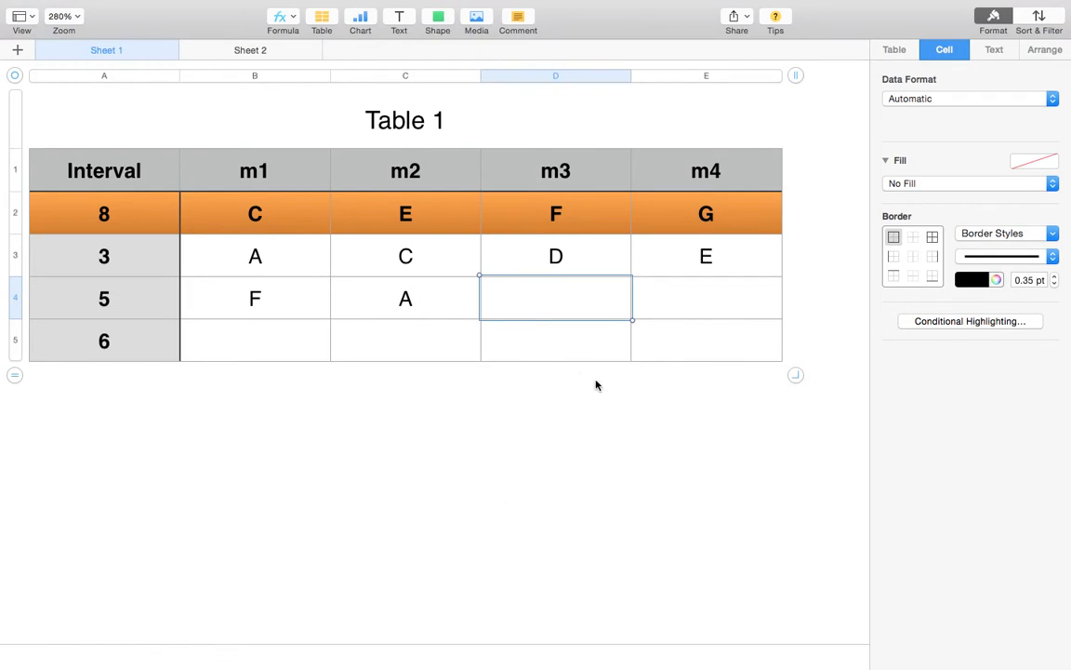
type("B")
key("Tab")
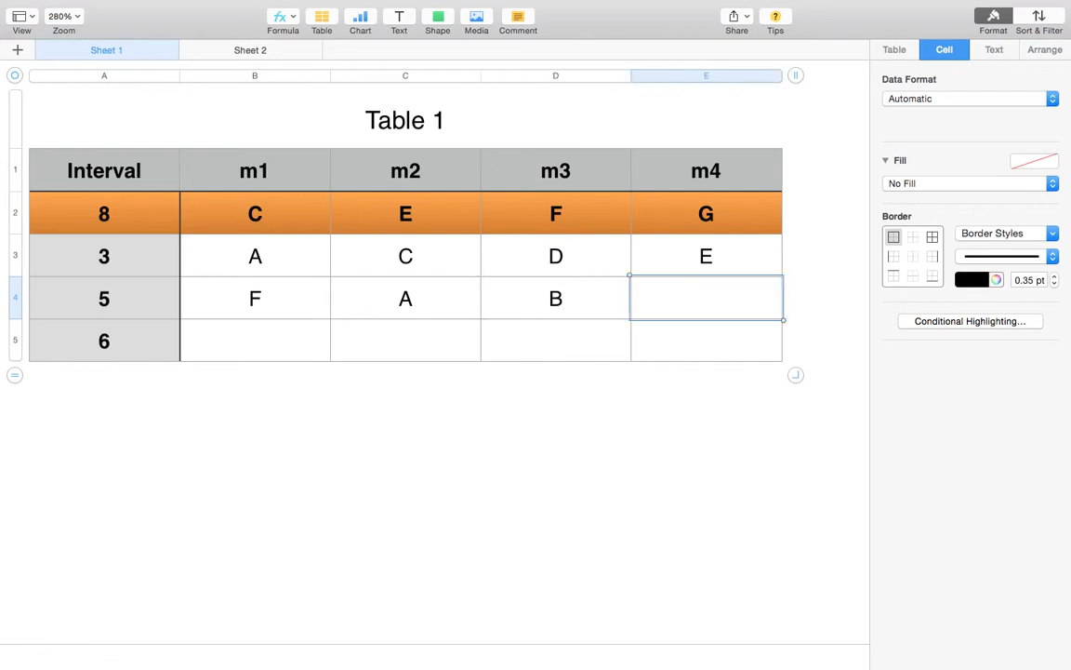
type("C")
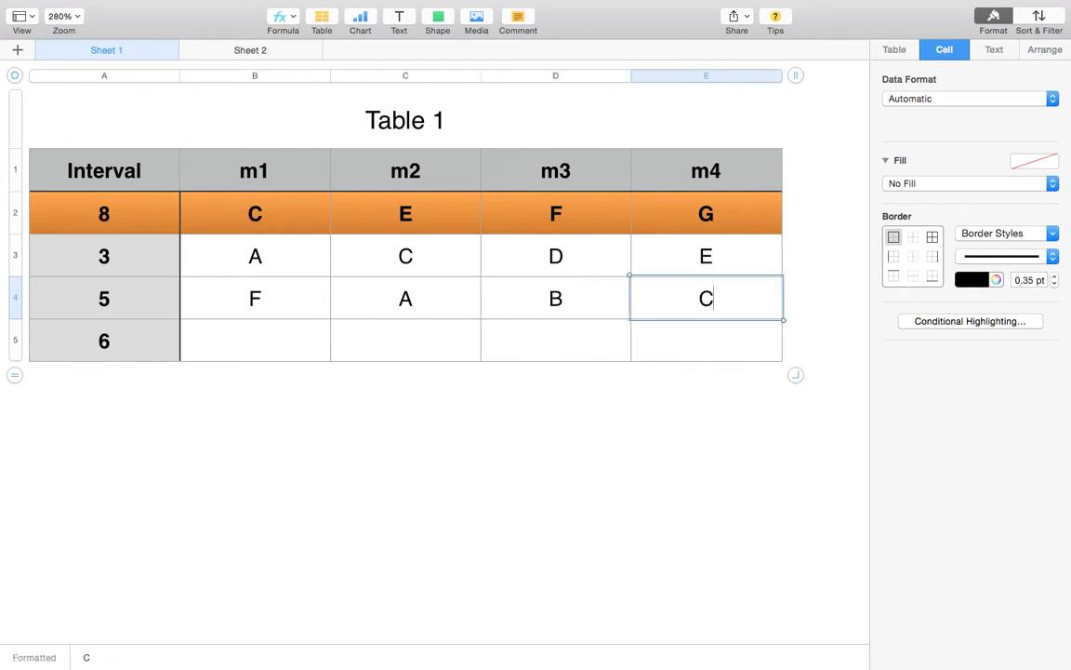
Step: Append an asterisk to the B in the interval 5 row under m3
left_click(582, 299)
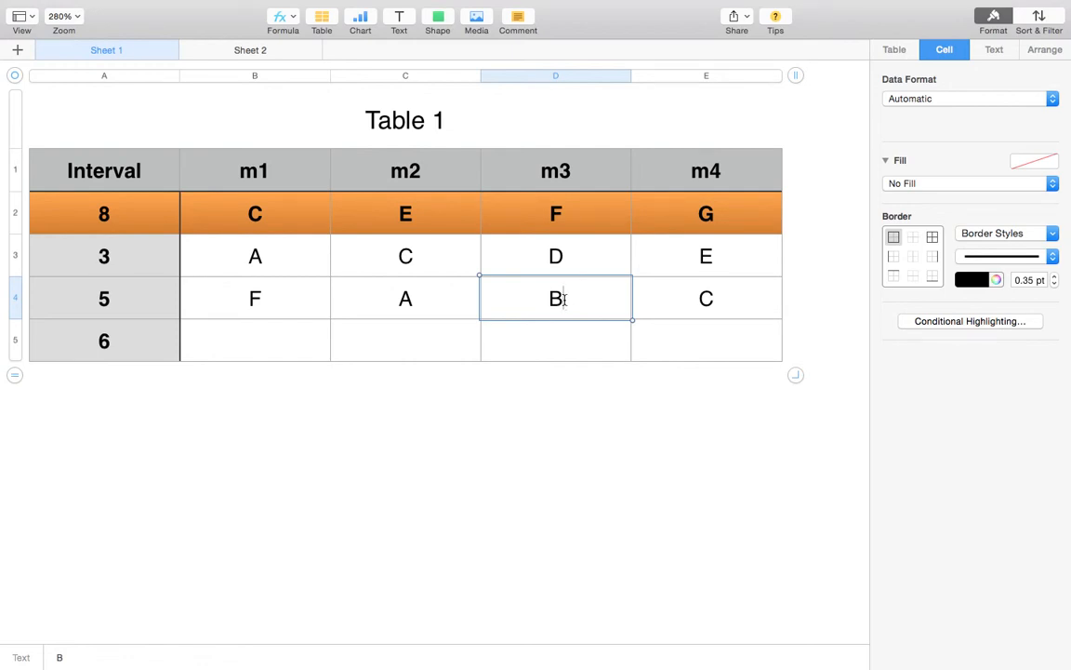
type("*")
left_click(636, 426)
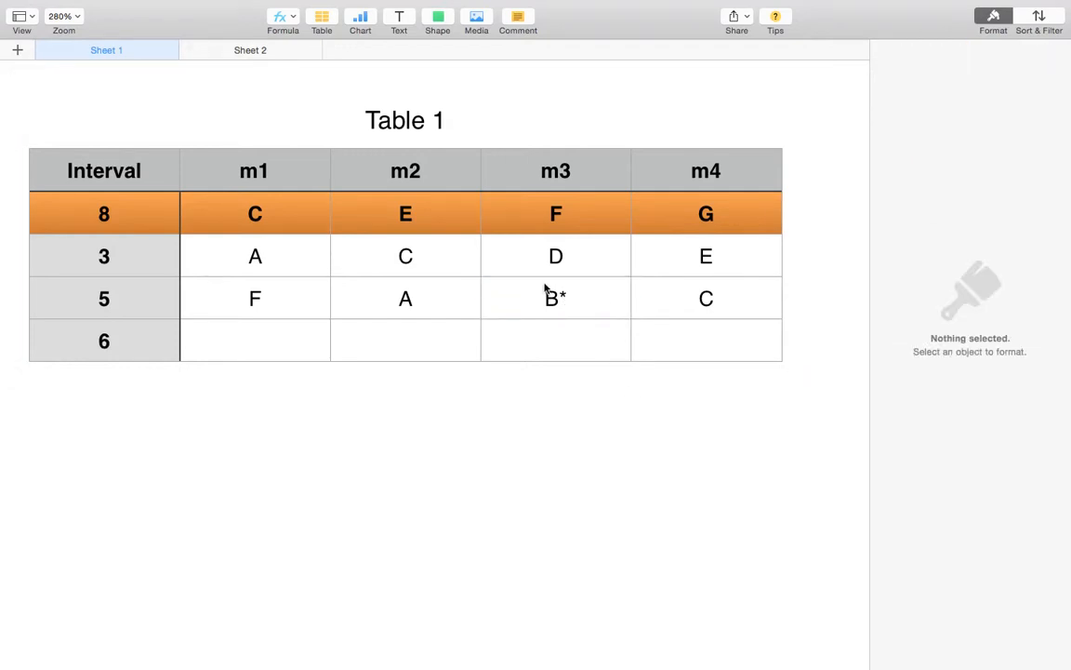
Step: Give the B* cell under m3 a red color fill
left_click(569, 308)
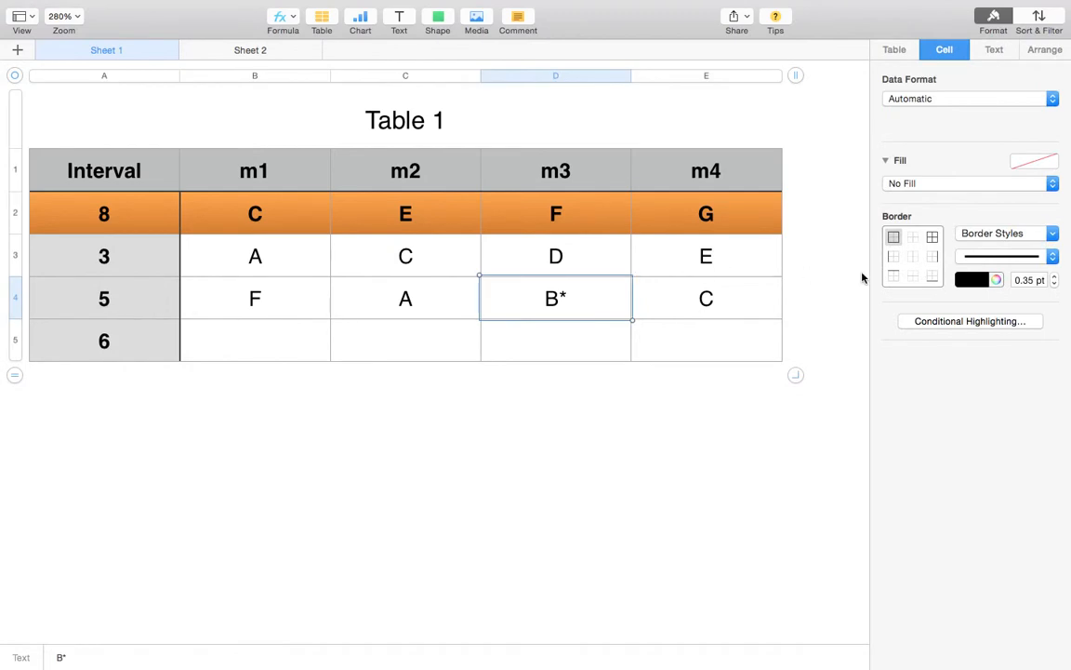
left_click(1051, 185)
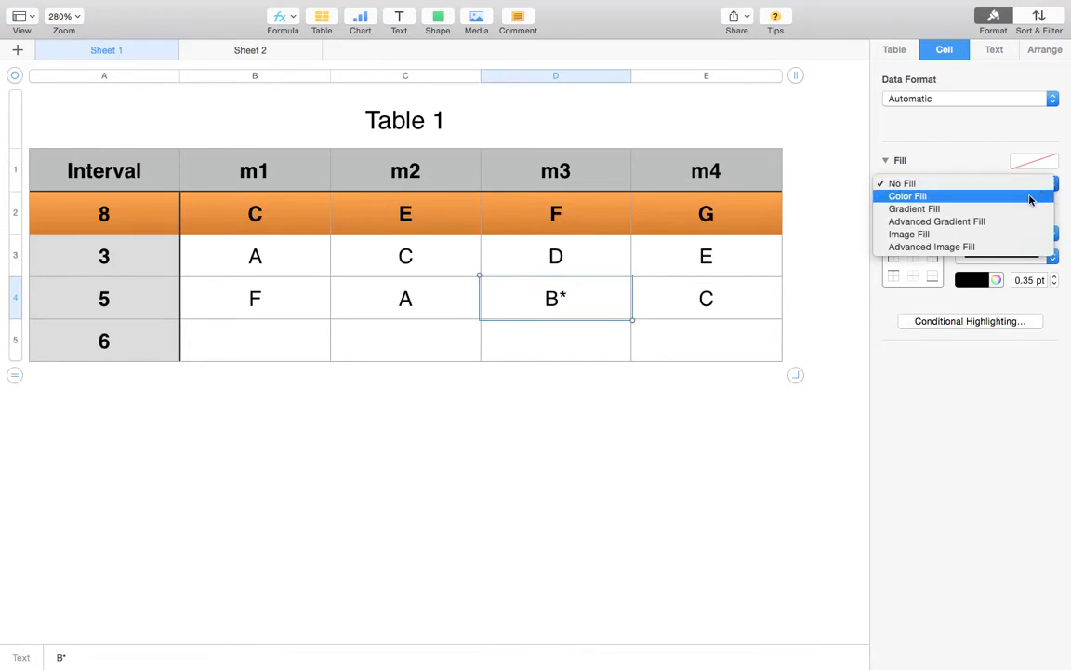
left_click(1030, 197)
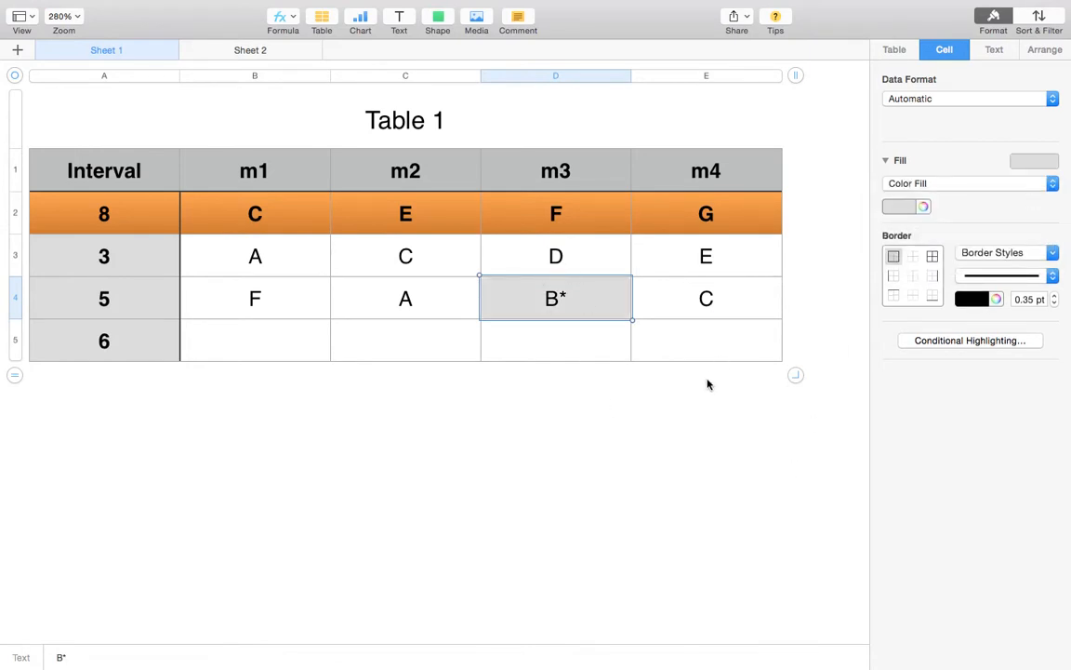
left_click(923, 207)
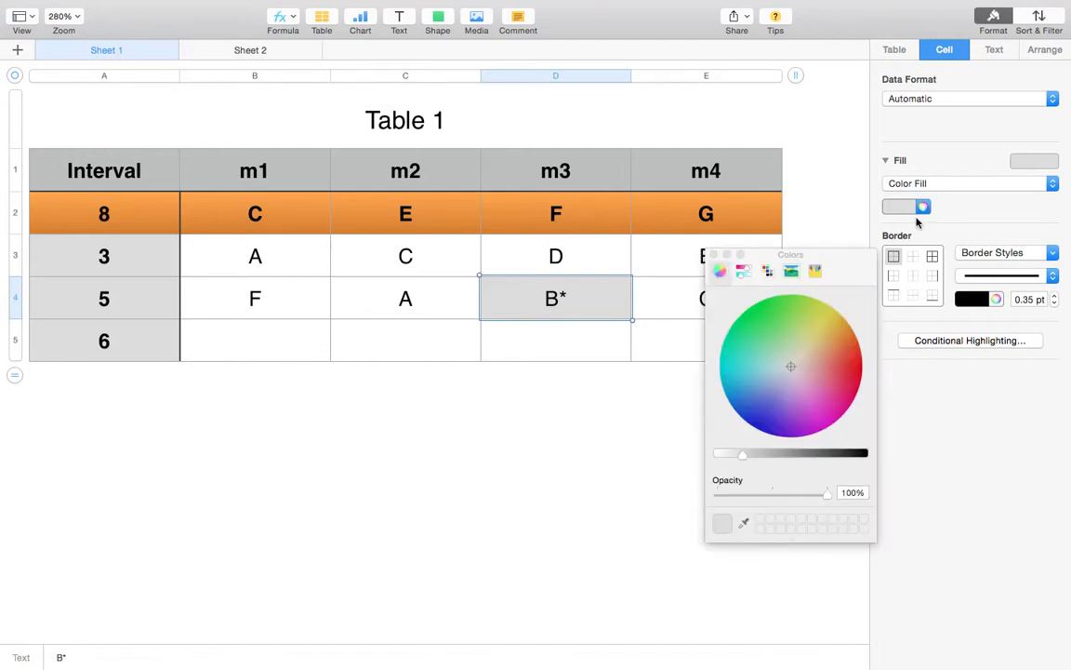
left_click(856, 368)
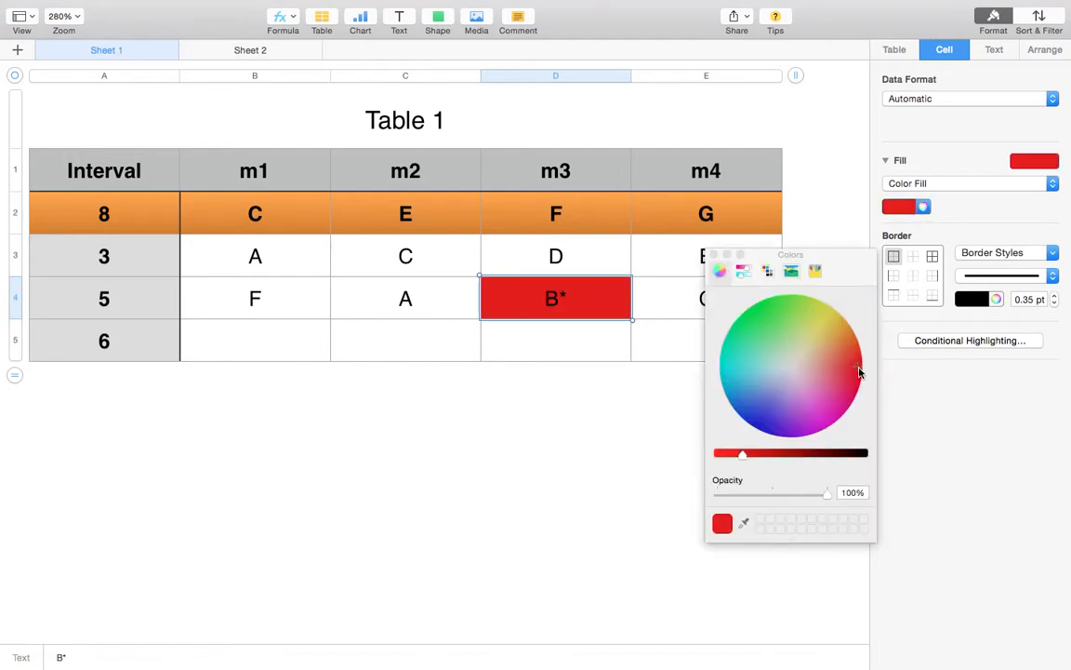
left_click(575, 479)
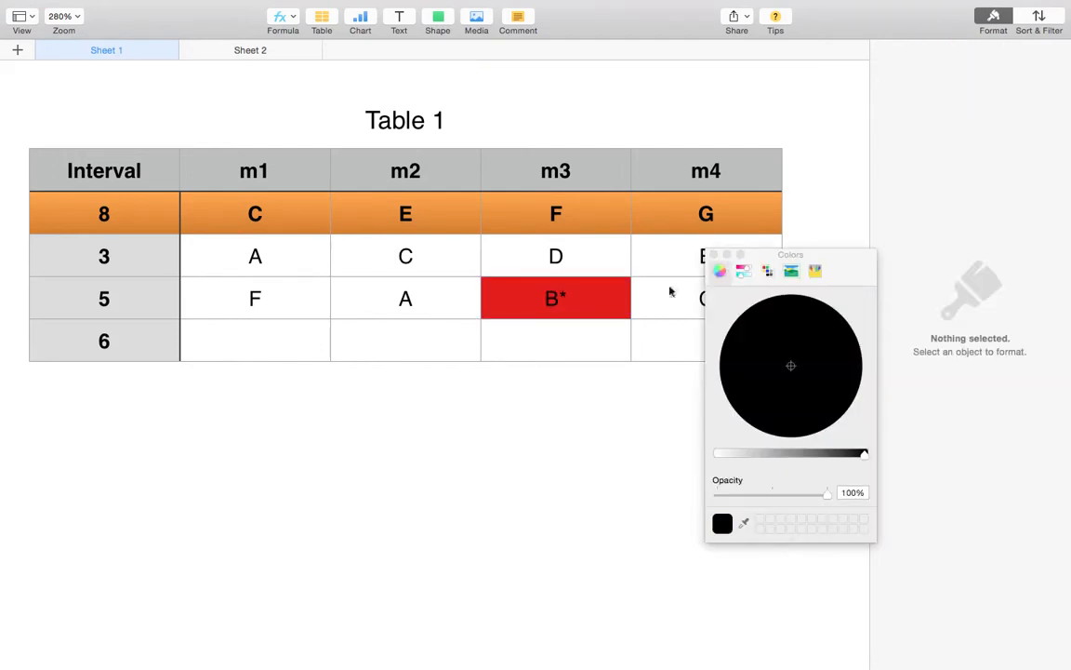
left_click(714, 253)
Step: Fill the interval 6 row with E, G, A and B for m1 to m4
left_click(259, 342)
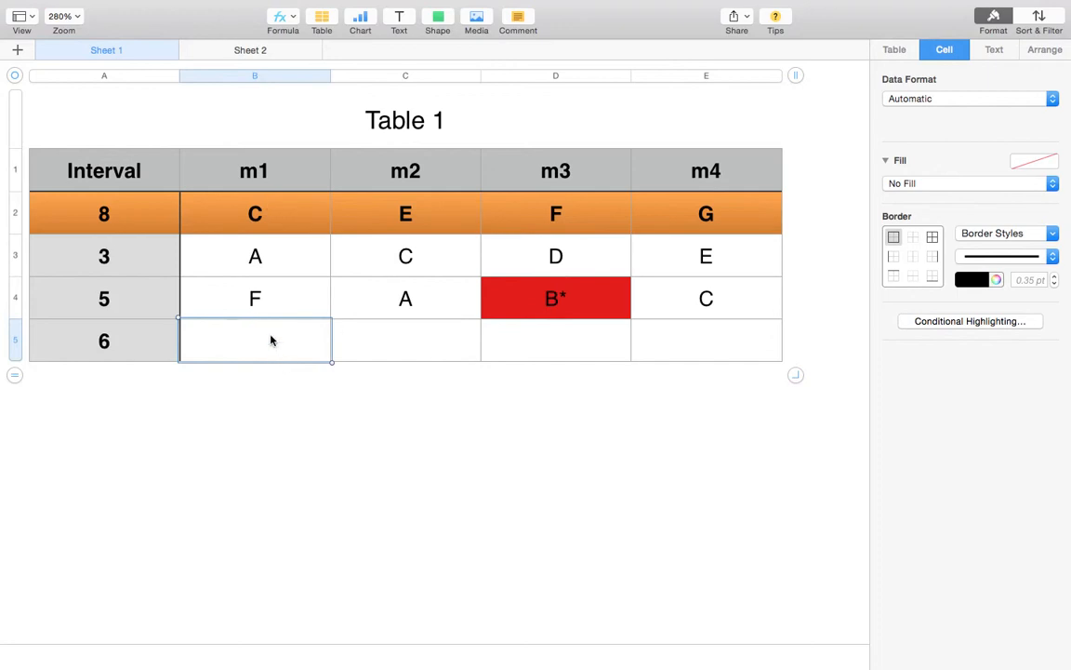
type("E")
key("Tab")
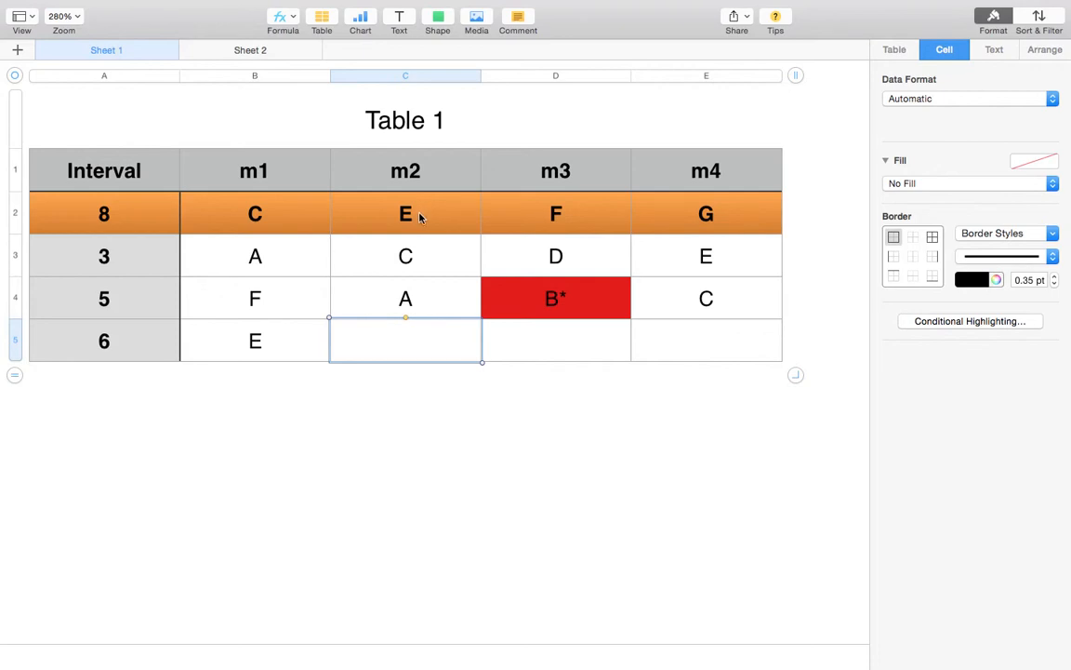
type("G")
key("Tab")
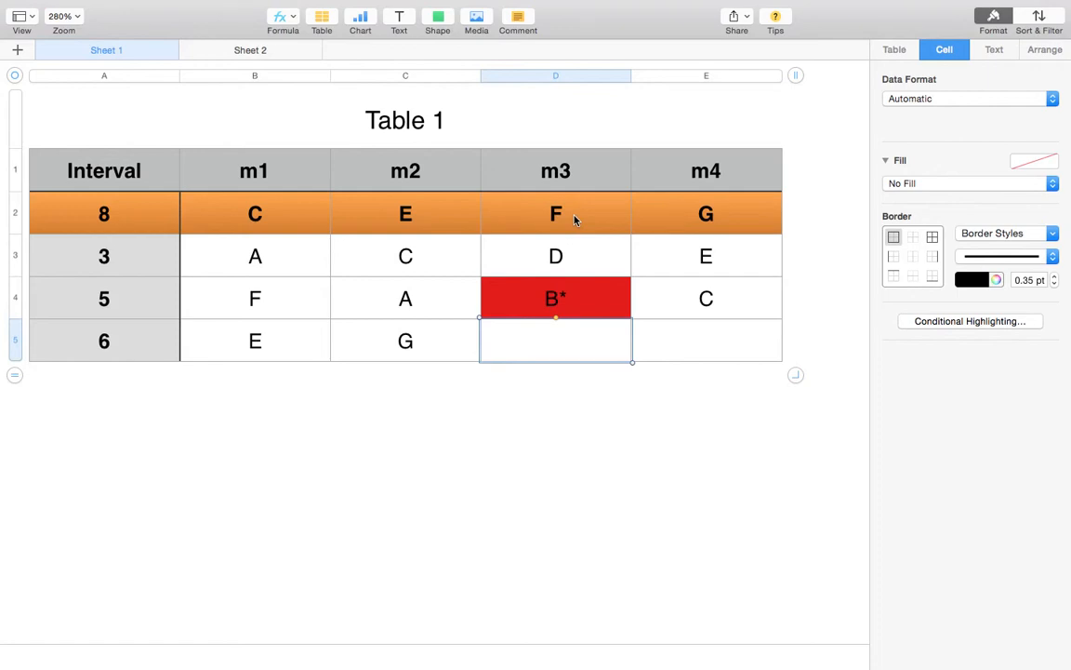
type("A")
key("Tab")
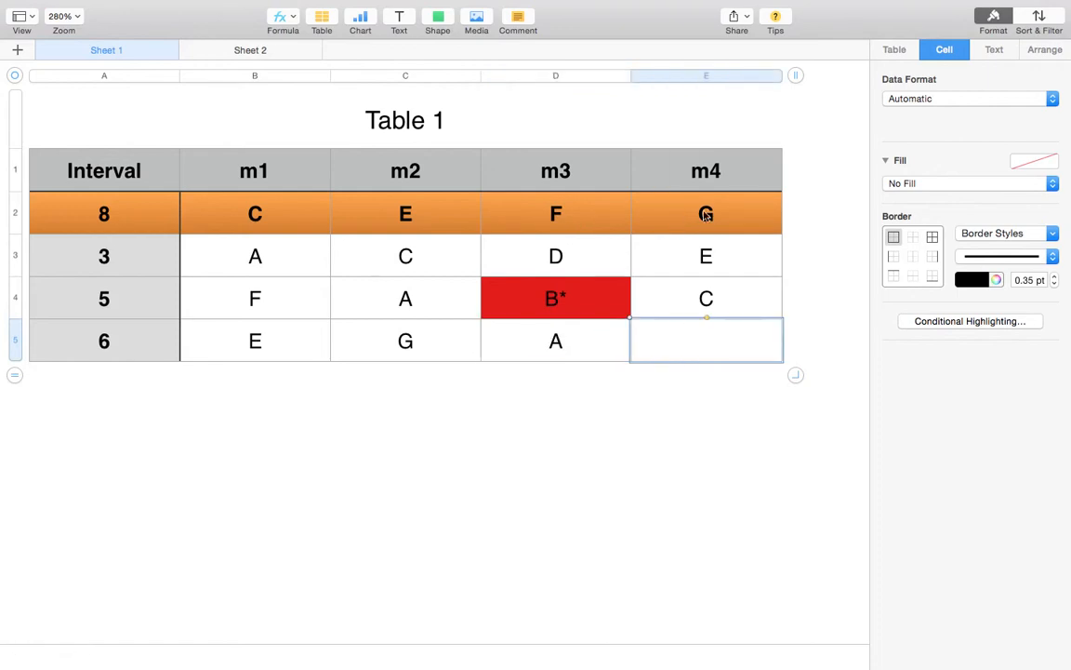
type("B")
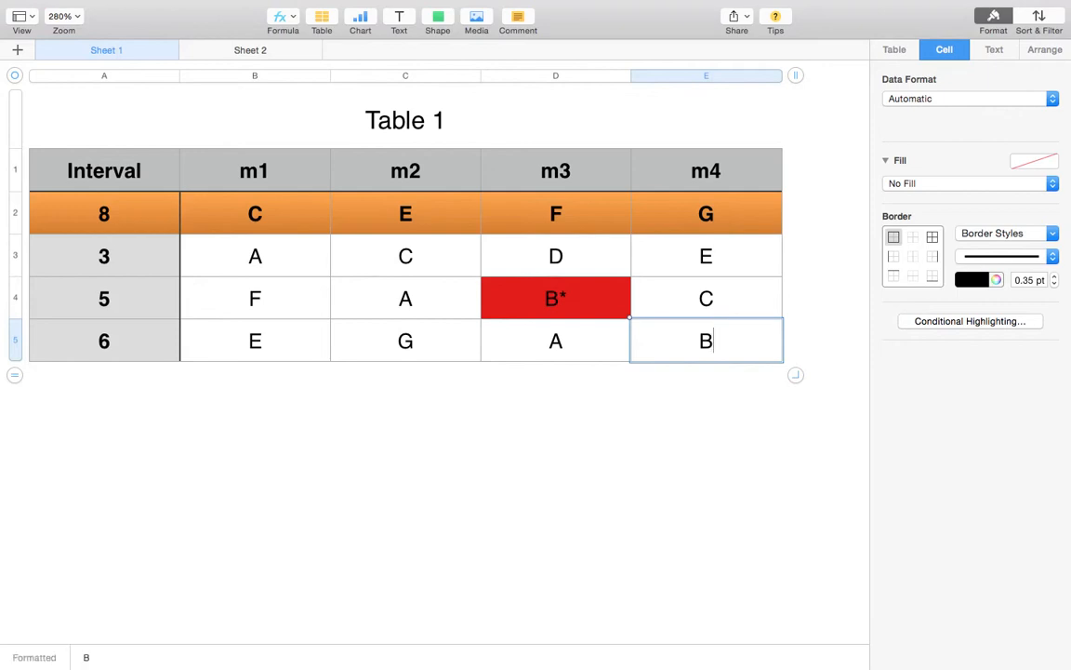
left_click(692, 514)
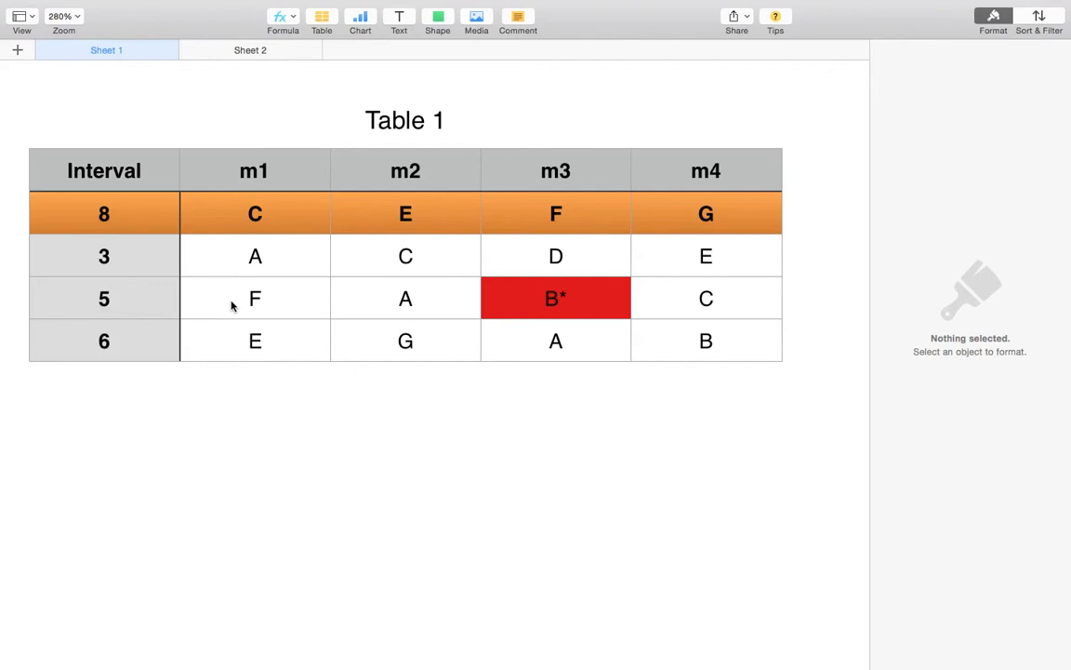
Step: Switch to the Noteflight score and enter a whole-note middle C in exercise (a)'s first CPT measure, with the interval label U above it
key("ctrl+Left")
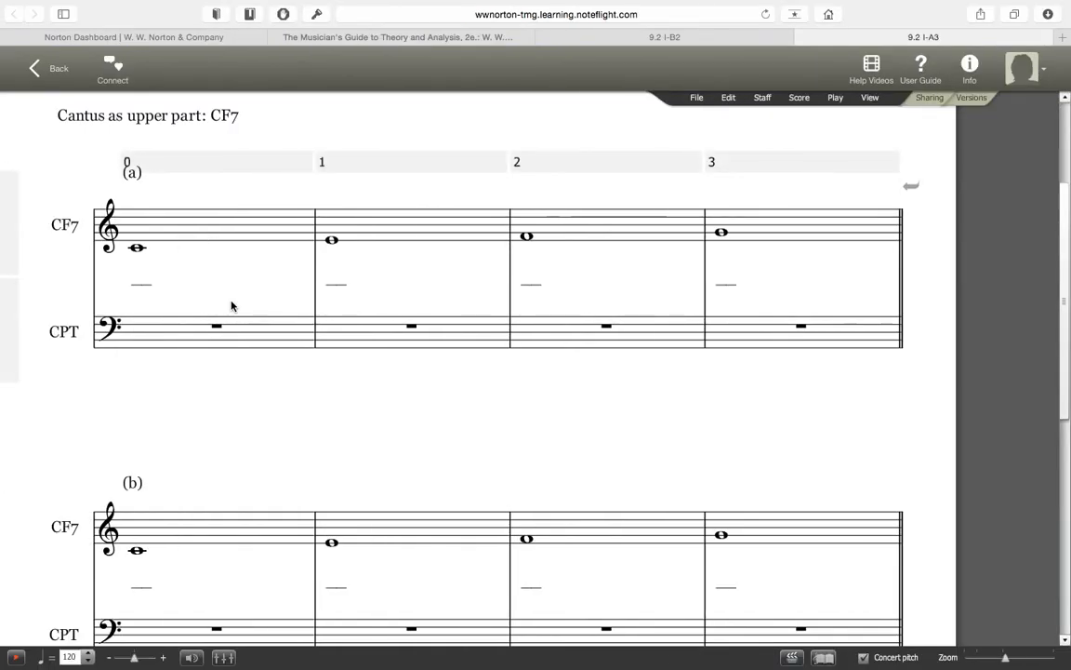
left_click(143, 329)
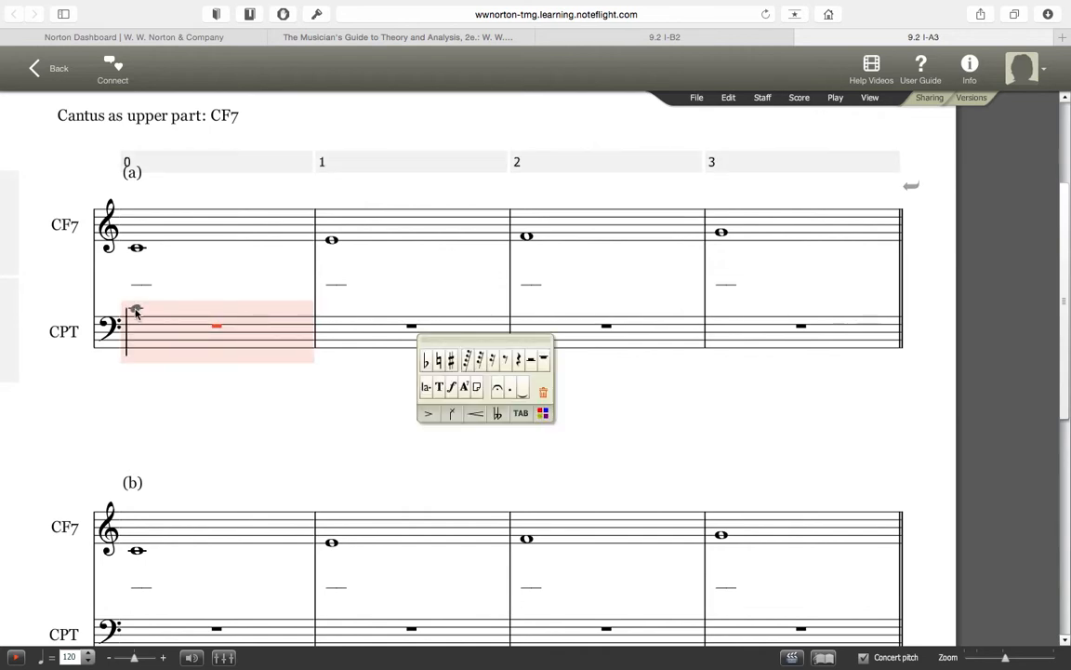
left_click(135, 310)
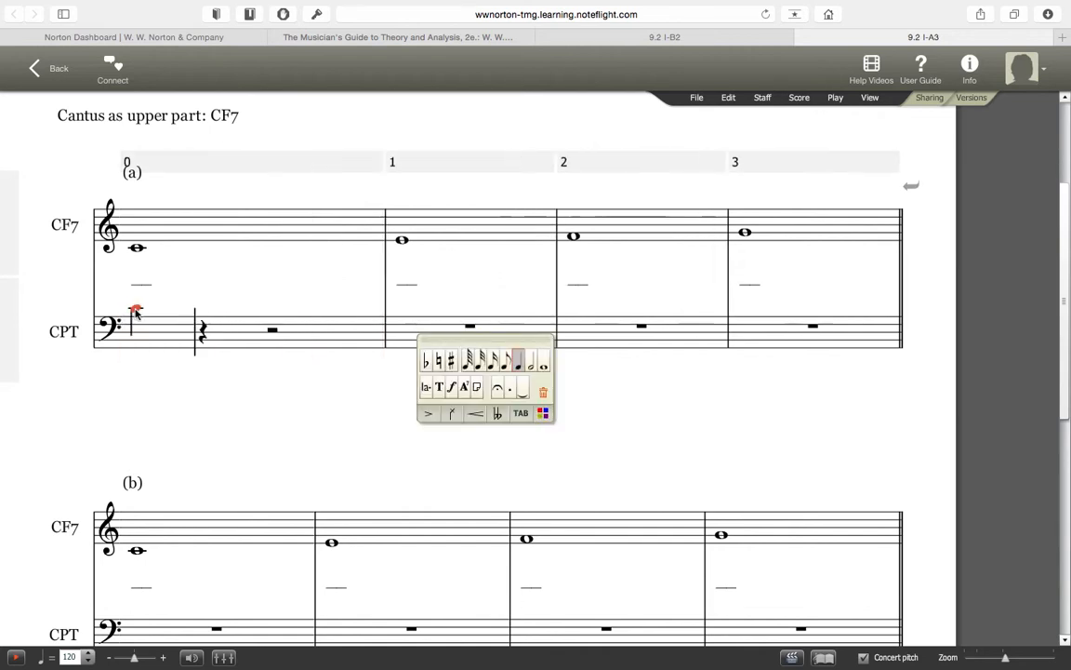
left_click(545, 363)
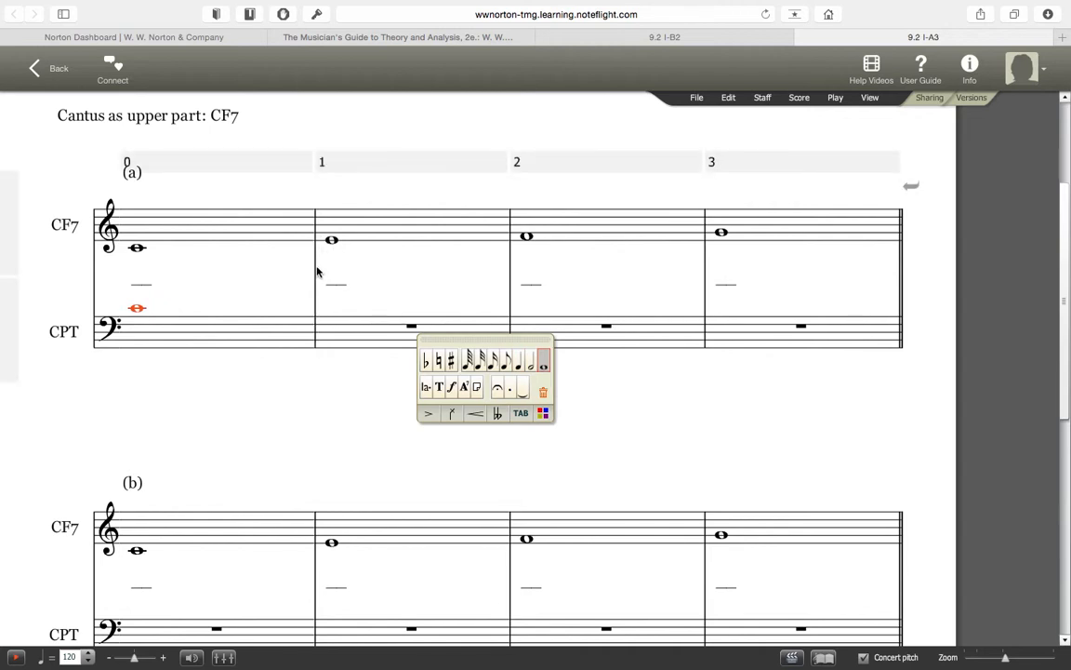
left_click(139, 284)
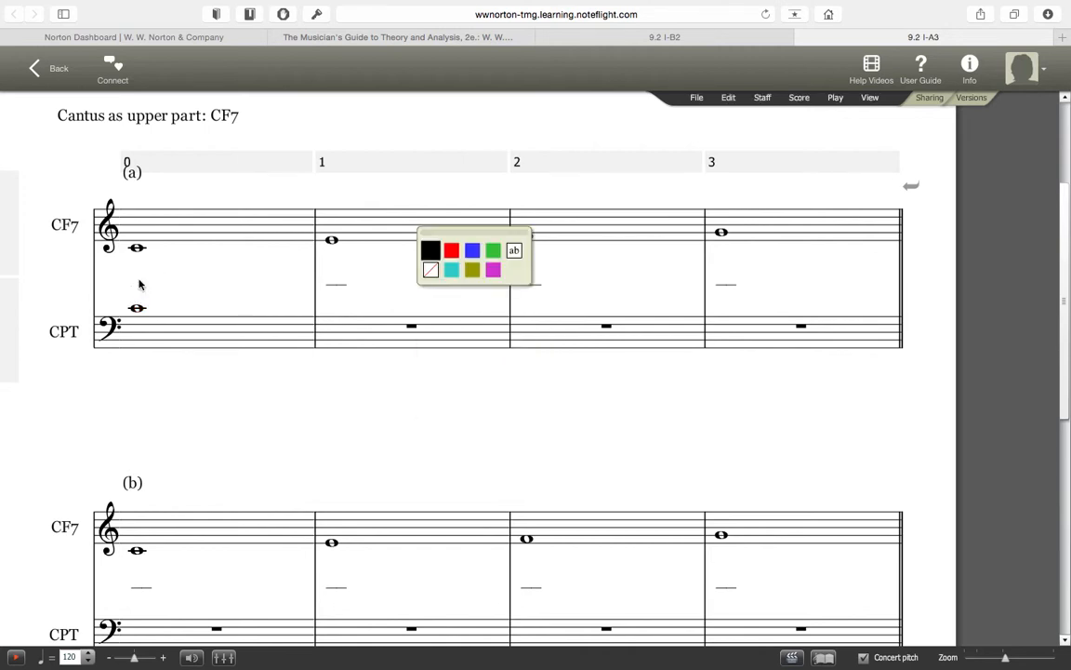
type("U")
Step: Consult the interval table in Numbers, and enter a whole-note G in the second CPT measure of exercise (a)
left_click(349, 336)
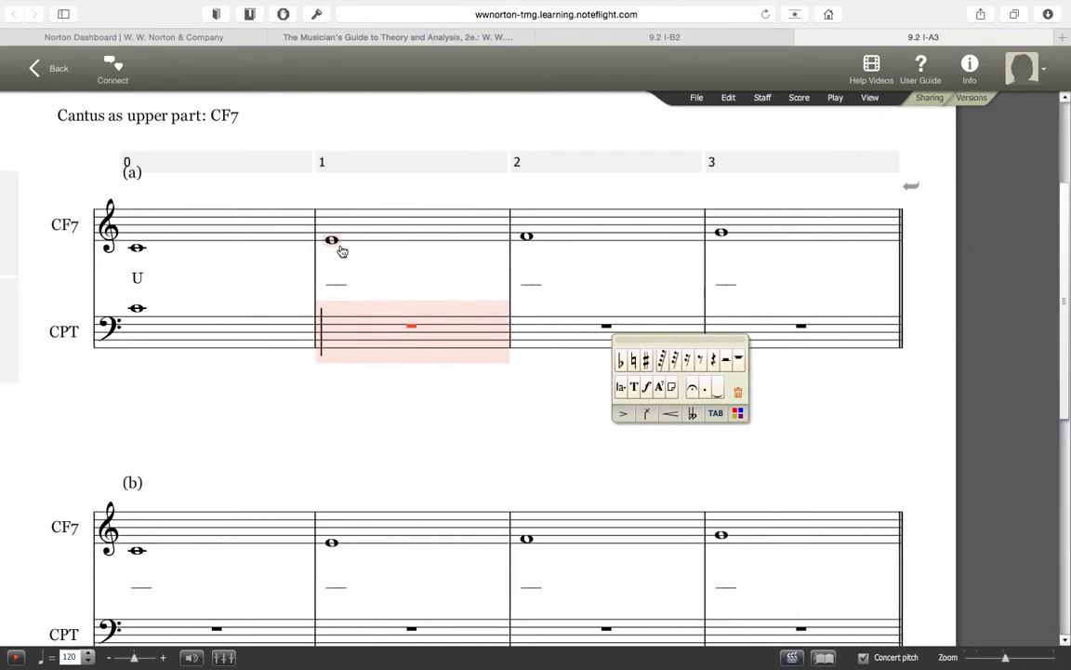
key("ctrl+Right")
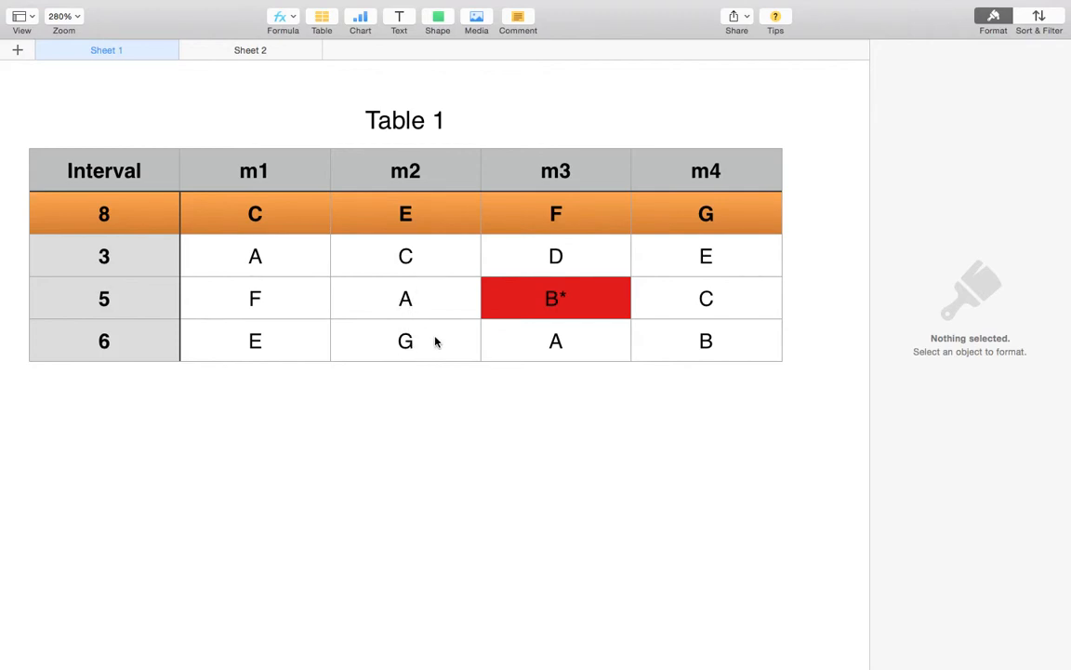
key("ctrl+Left")
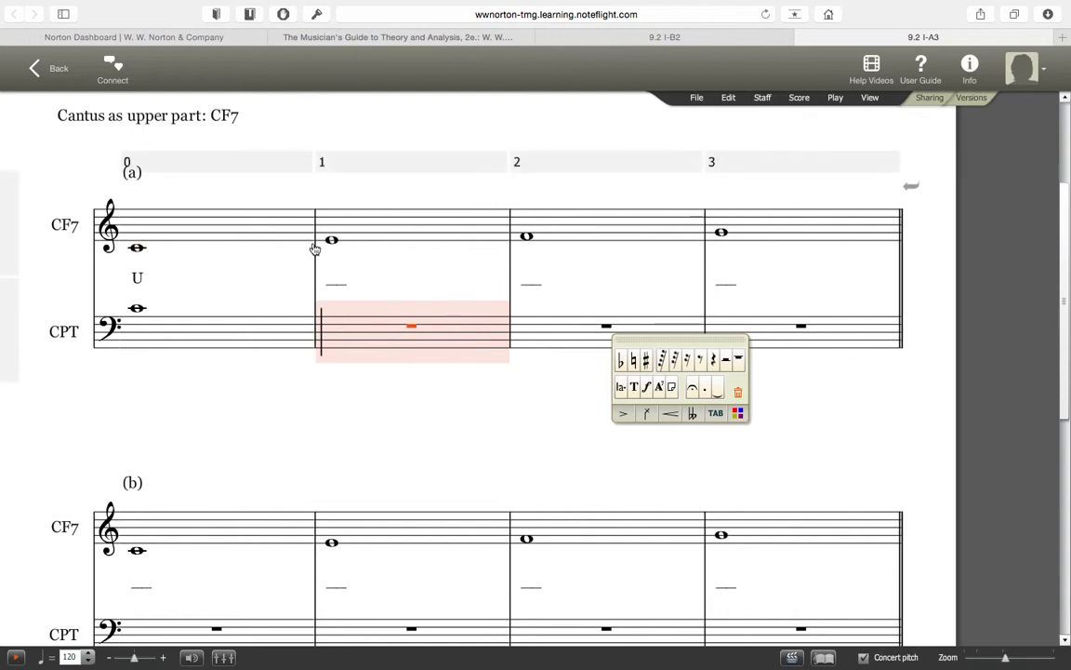
left_click(332, 322)
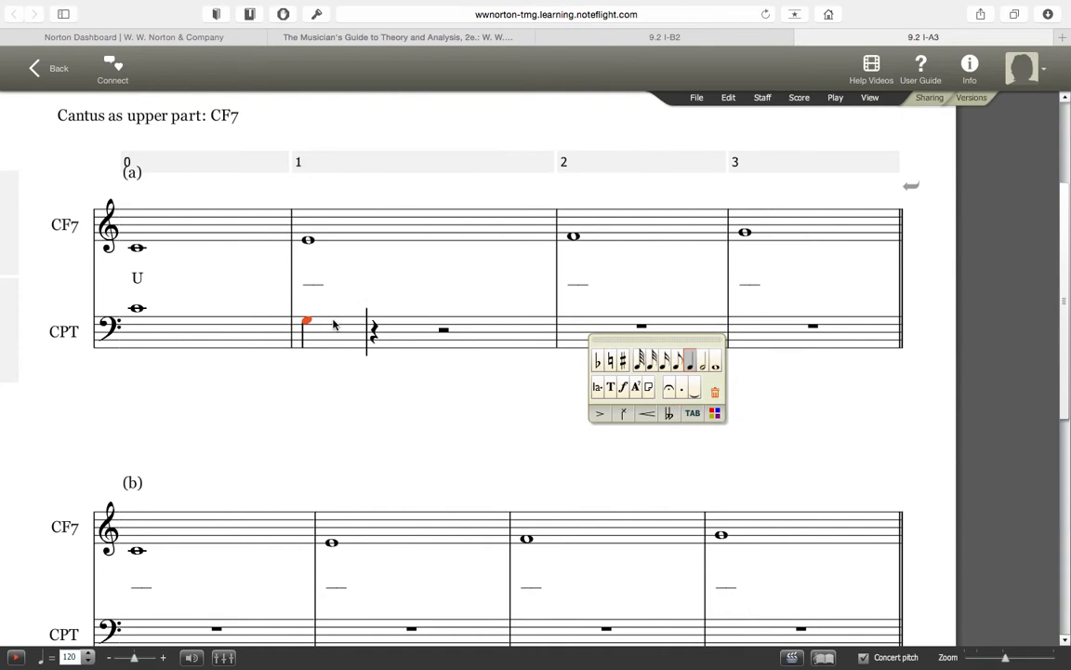
left_click(715, 366)
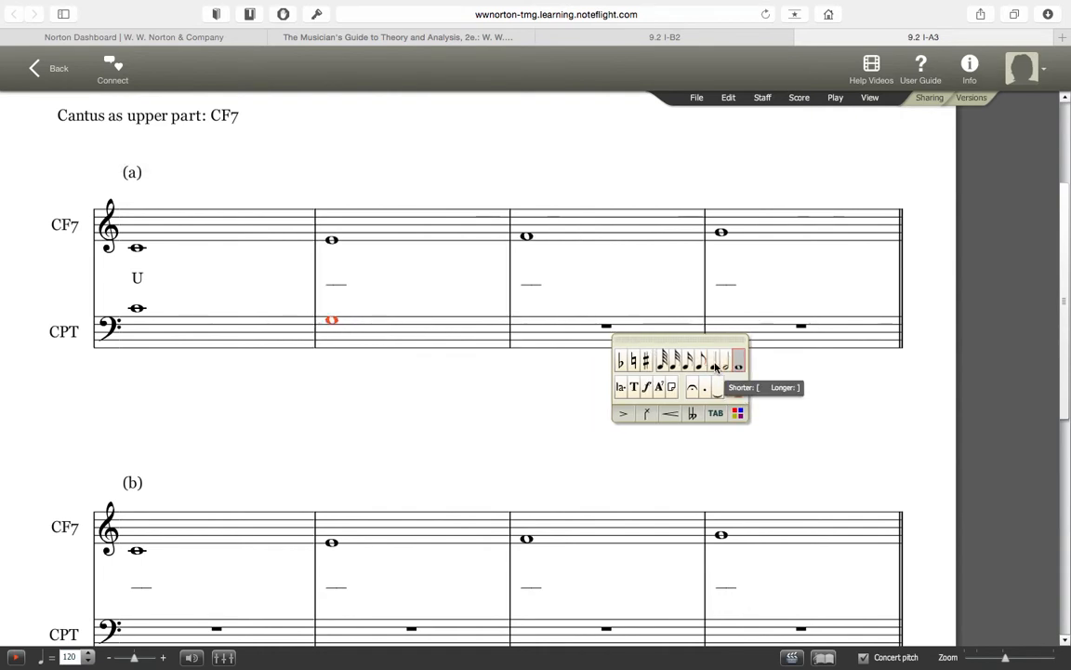
Step: Check the m3 options in the Numbers table and enter a whole-note A in exercise (a)'s third CPT measure
left_click(528, 238)
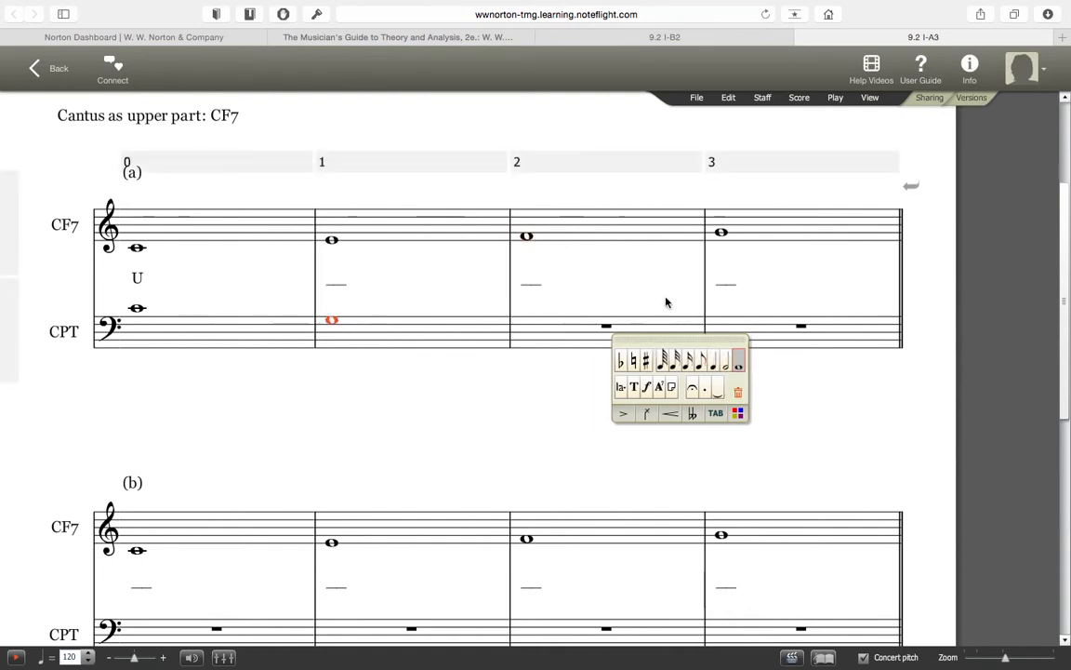
key("ctrl+Right")
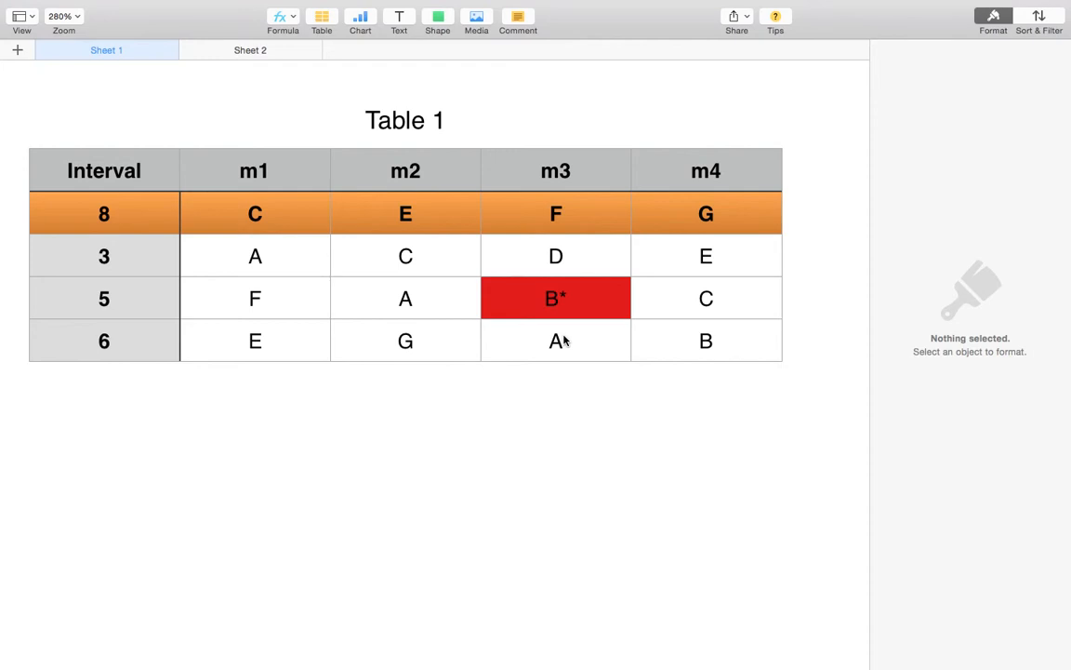
key("ctrl+Left")
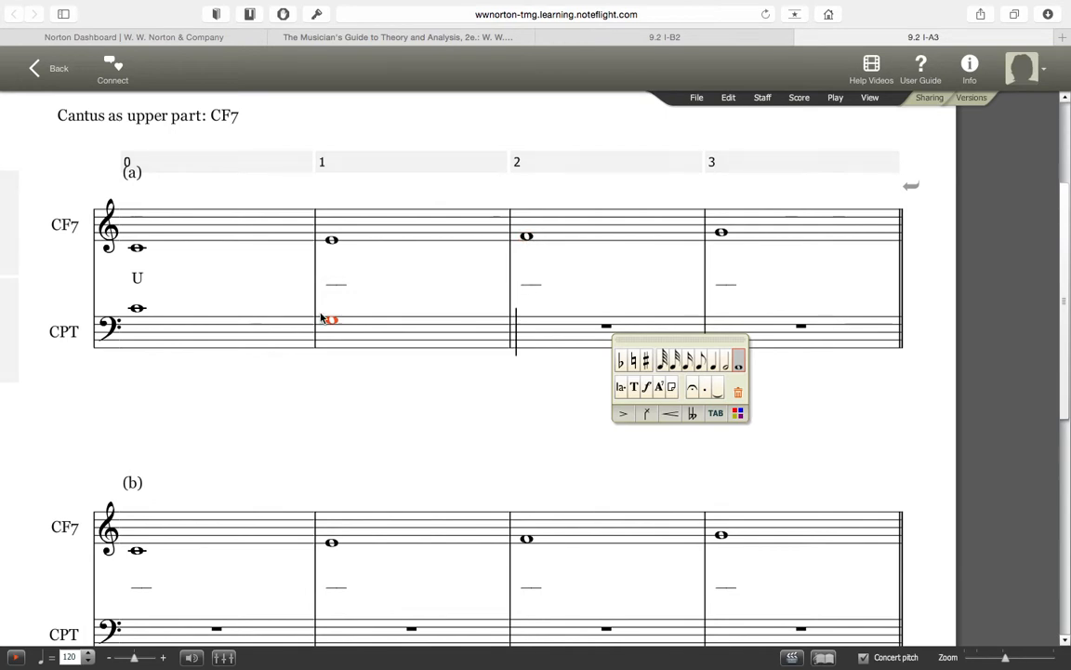
left_click(537, 319)
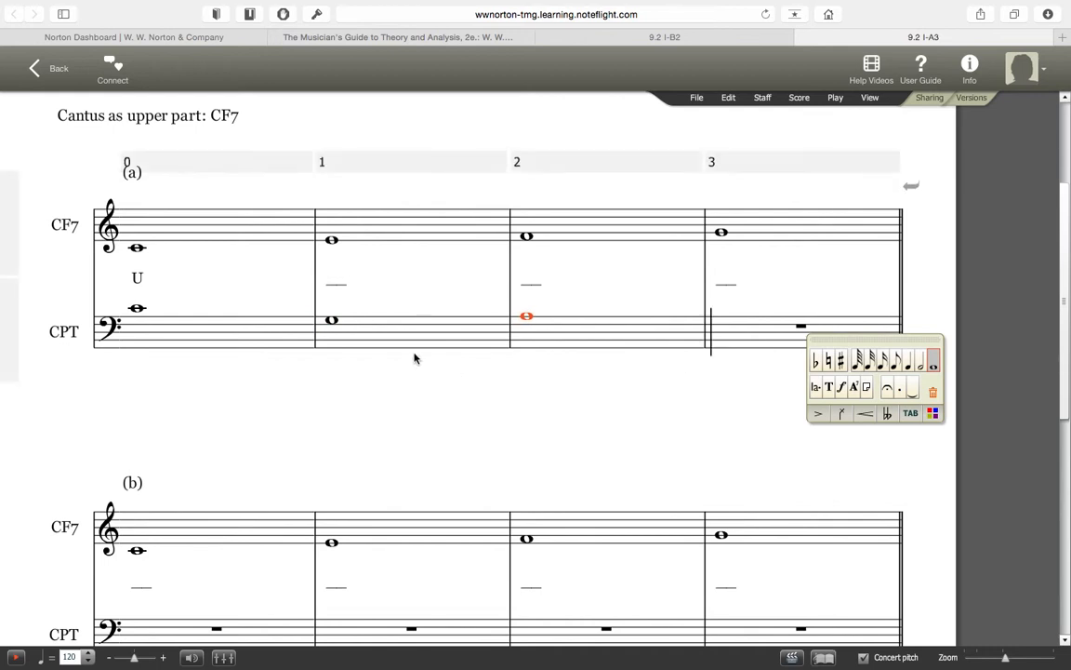
Step: Fill in the interval label 6 above the second and third CPT measures of exercise (a)
left_click(336, 280)
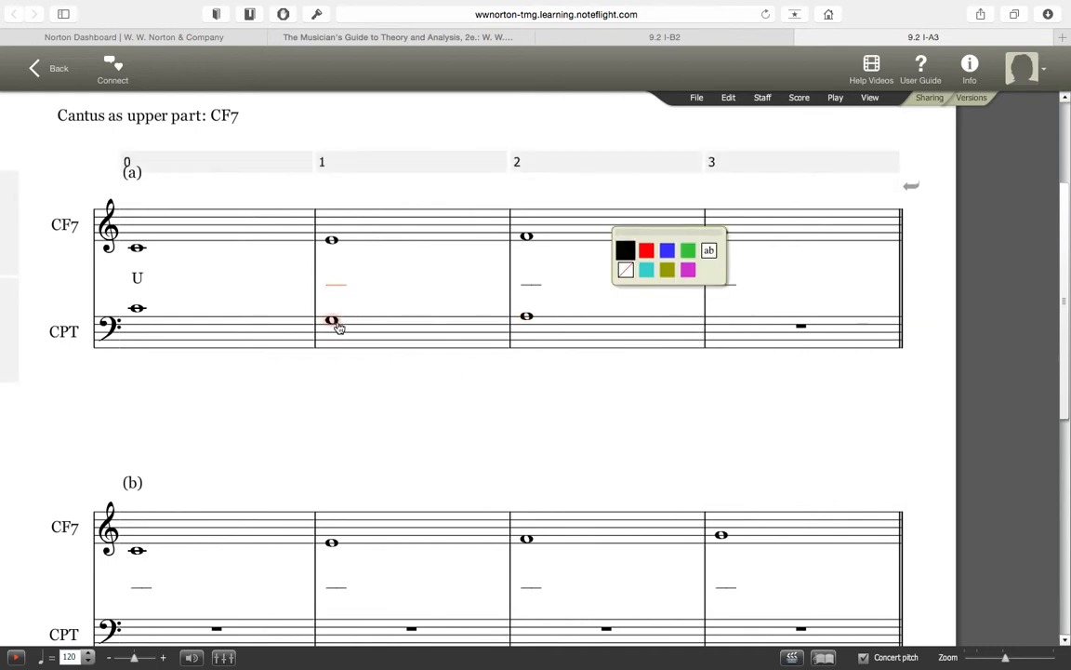
left_click(339, 279)
type("6")
left_click(533, 279)
type("6")
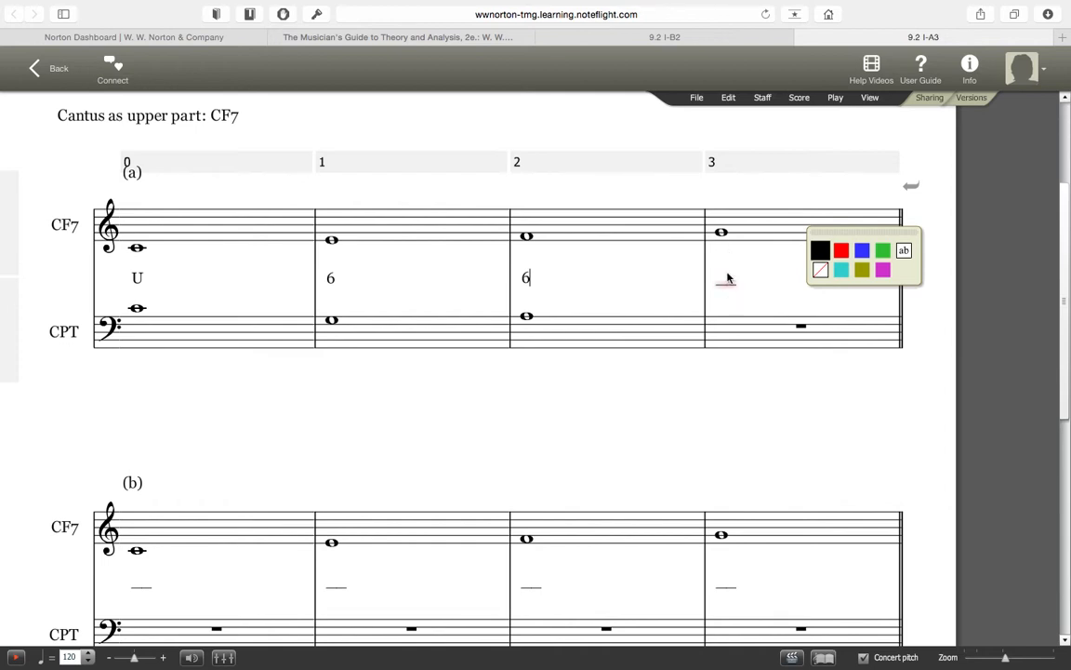
Step: After checking the m4 options in Numbers, enter a whole-note B in exercise (a)'s fourth CPT measure and label its interval 6
key("ctrl+Right")
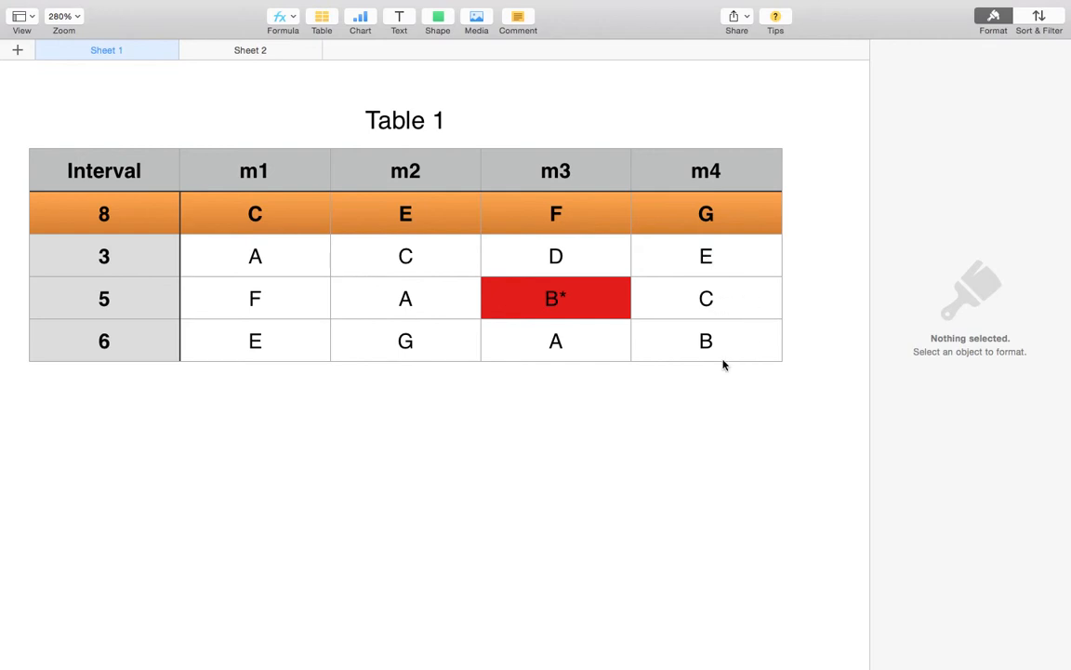
key("ctrl+Left")
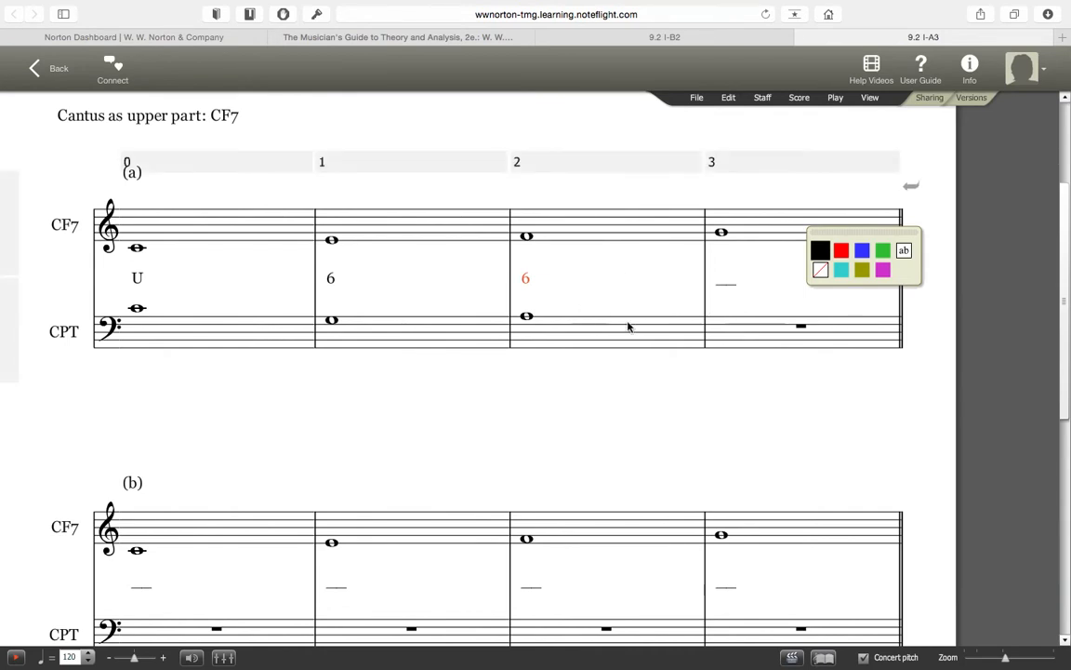
left_click(730, 322)
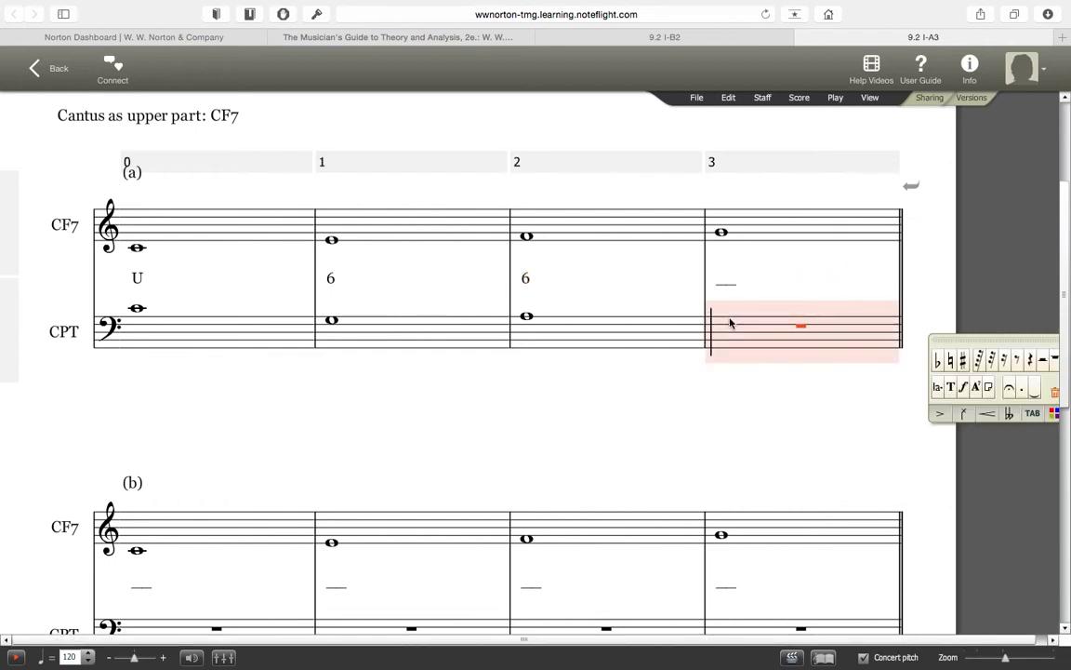
left_click(725, 313)
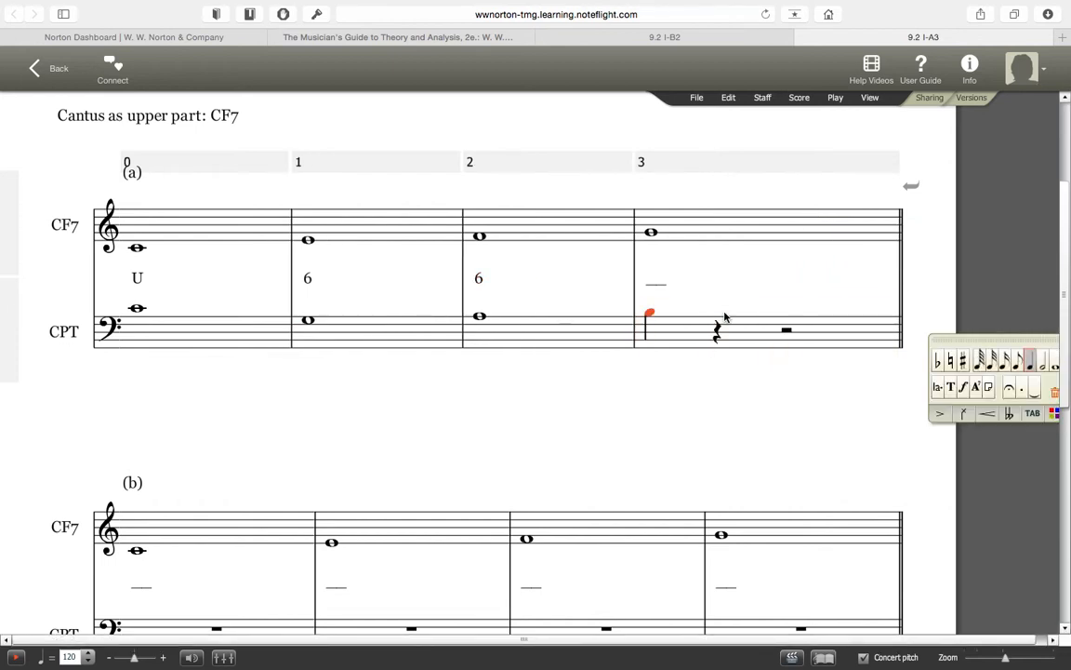
left_click(1056, 367)
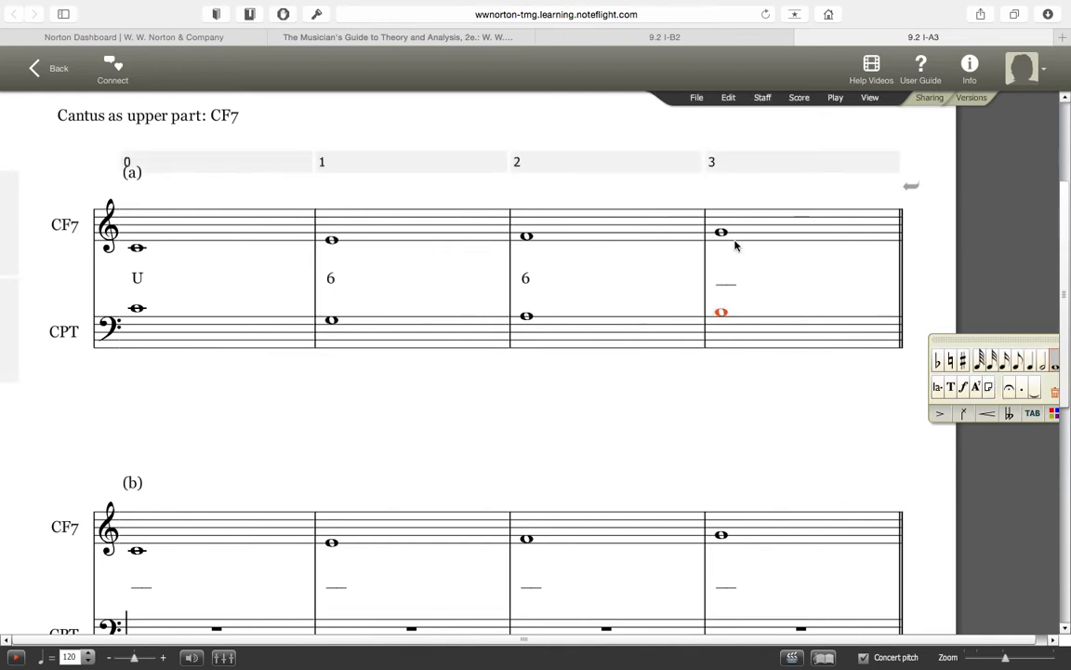
left_click(729, 281)
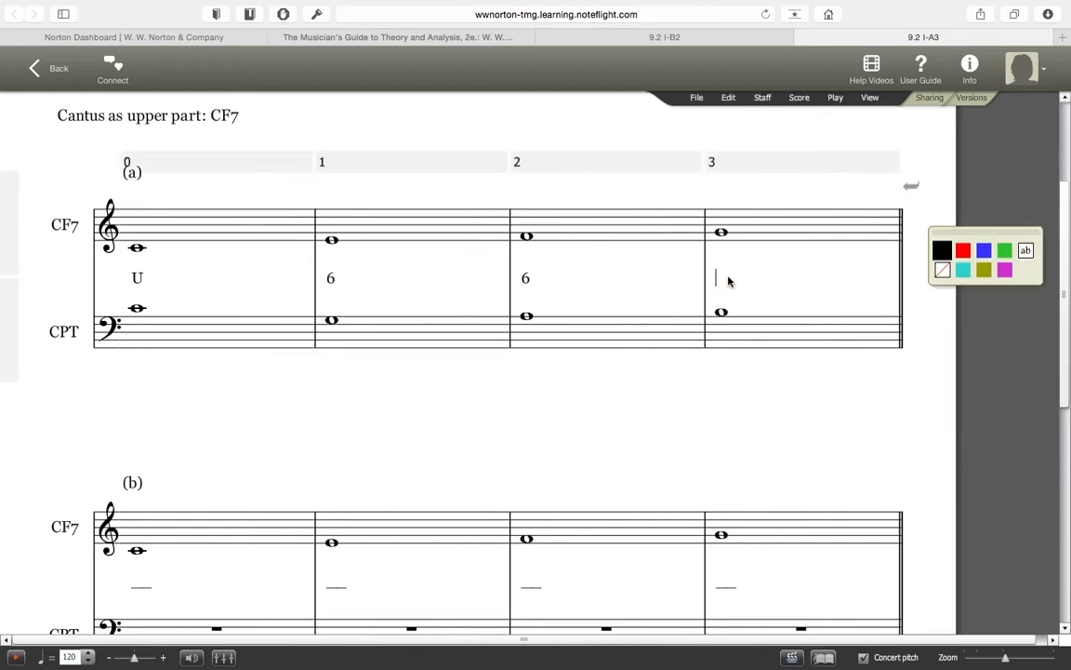
left_click(804, 410)
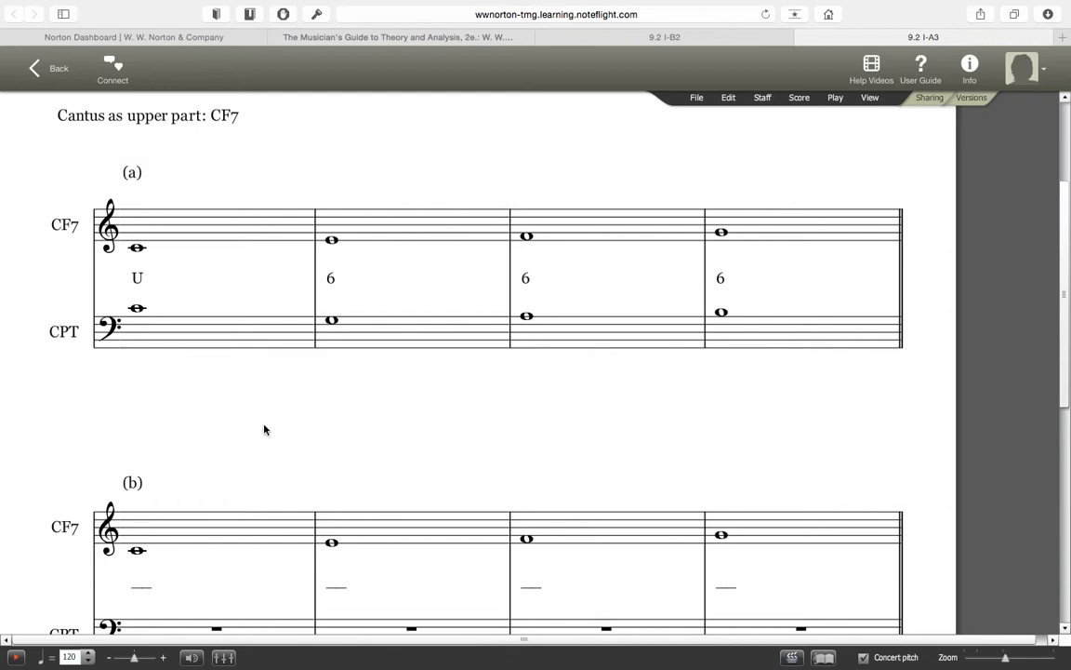
Step: Play back exercise (a) to hear the counterpoint, and stop the playback
left_click(16, 659)
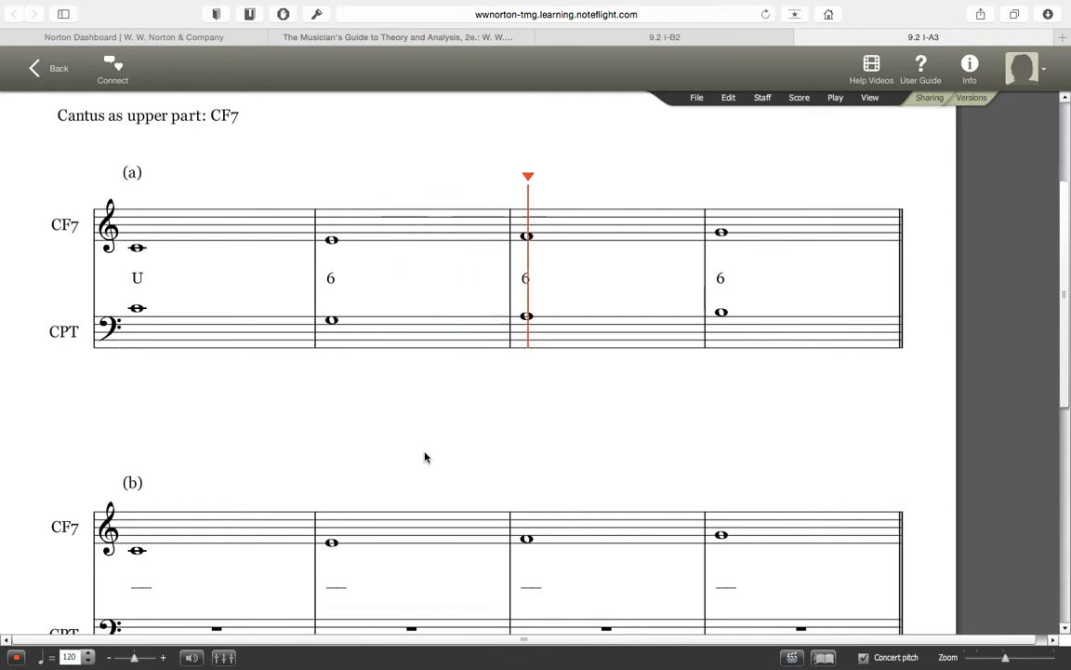
left_click(17, 658)
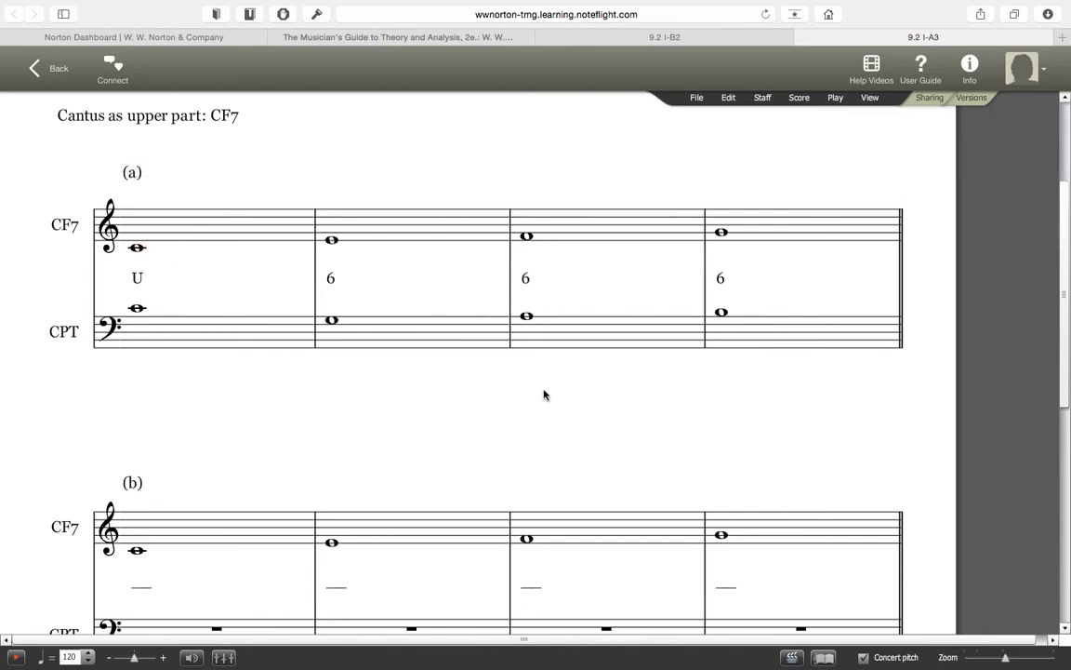
Step: Review the Numbers interval table and enter a whole-note middle C in exercise (b)'s first CPT measure
left_click_drag(1062, 264, 1063, 365)
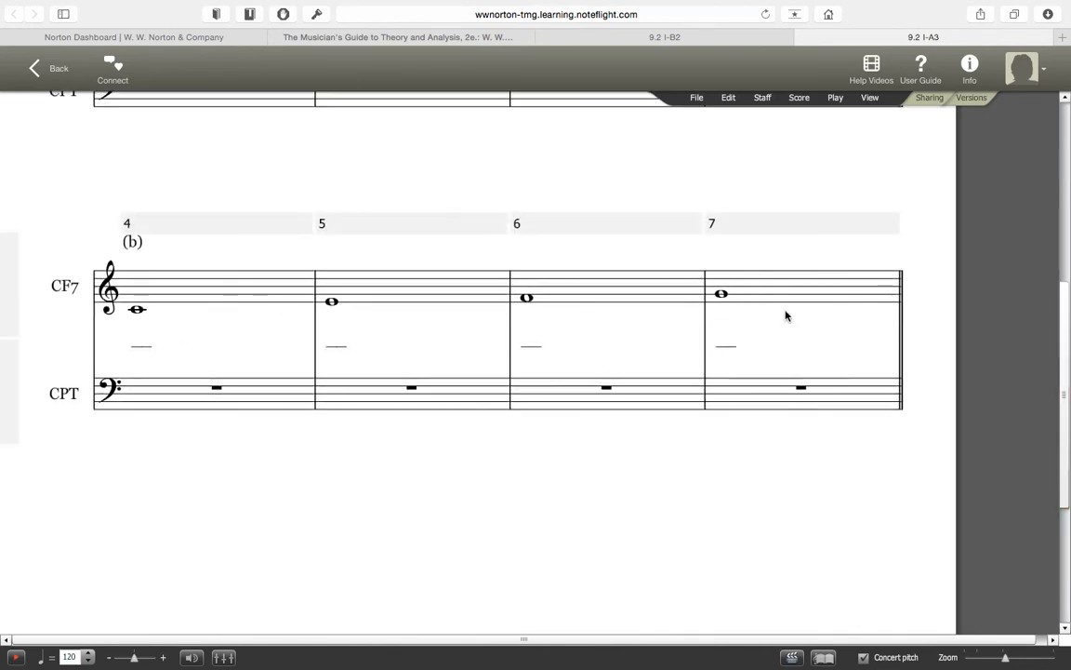
key("ctrl+Right")
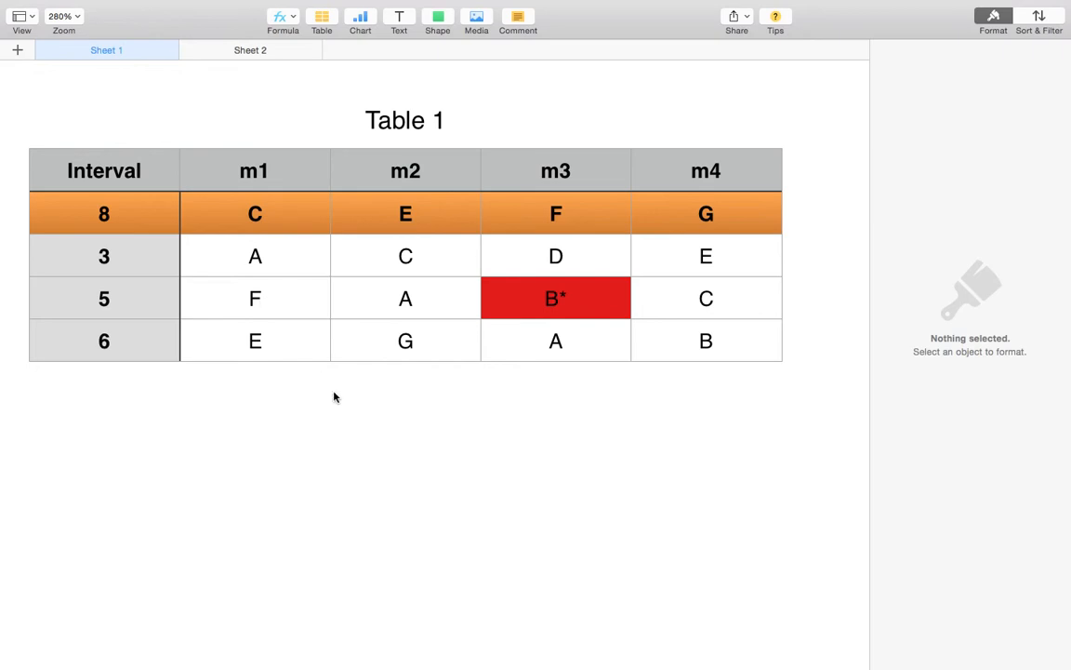
key("ctrl+Left")
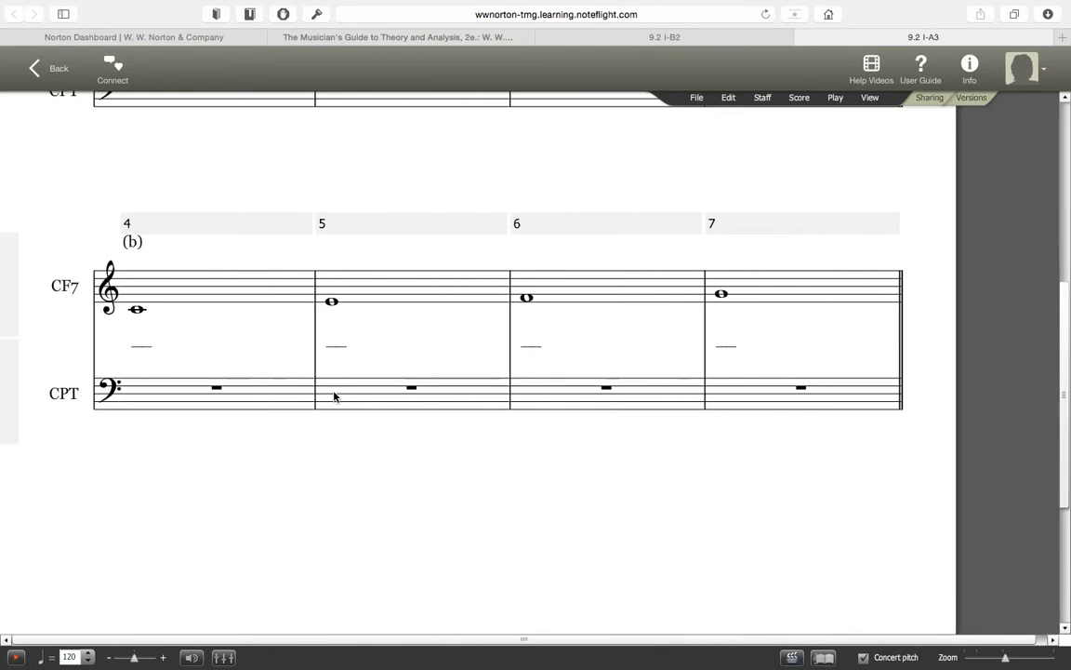
left_click(133, 394)
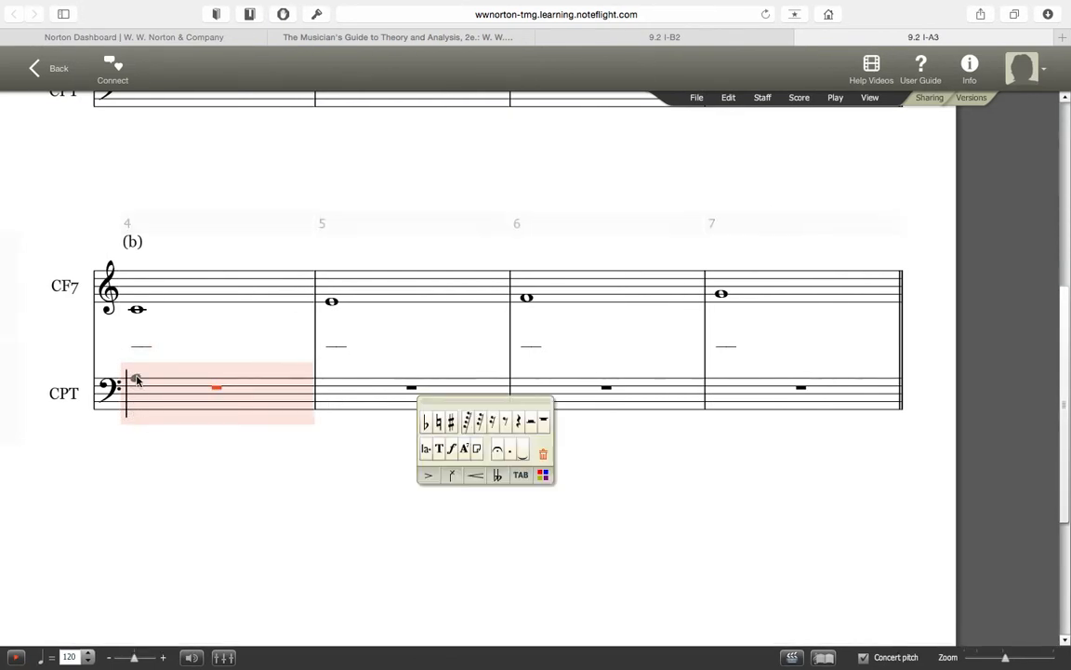
left_click(135, 372)
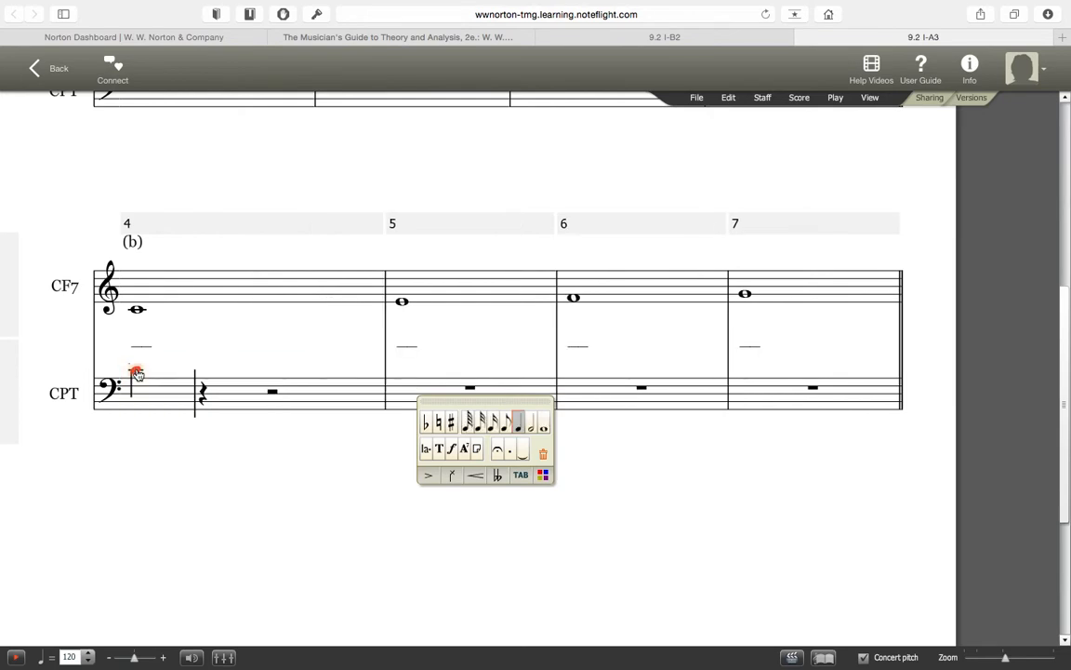
left_click(545, 426)
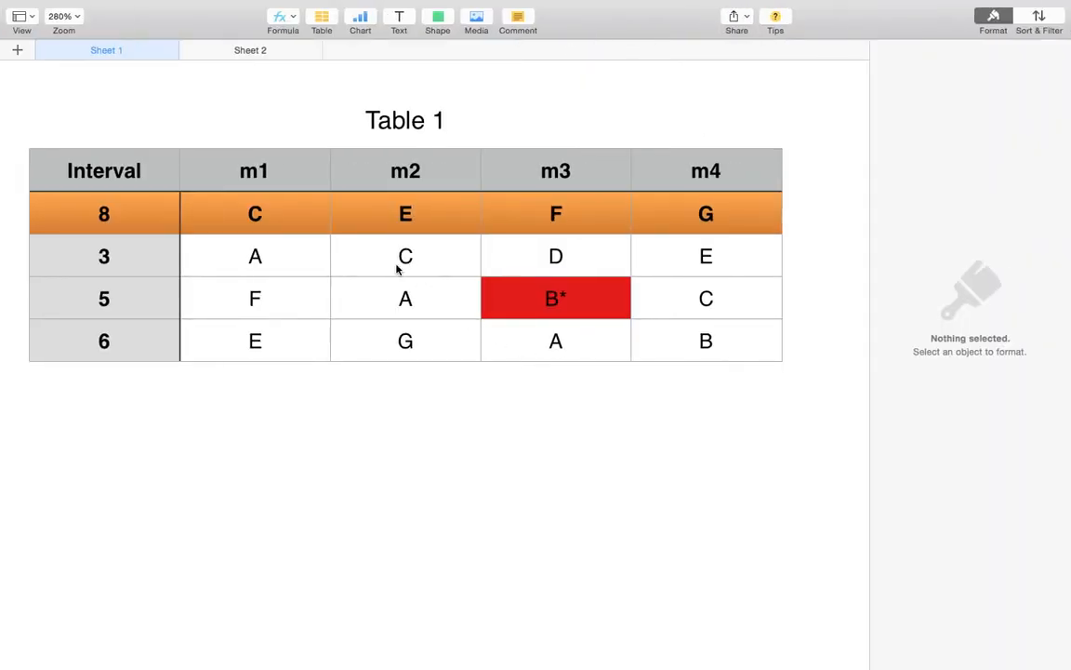
Step: Return from Numbers to the Noteflight score and enter a whole-note middle C in exercise (b)'s second CPT measure
key("ctrl+Left")
left_click_drag(1067, 337, 1060, 299)
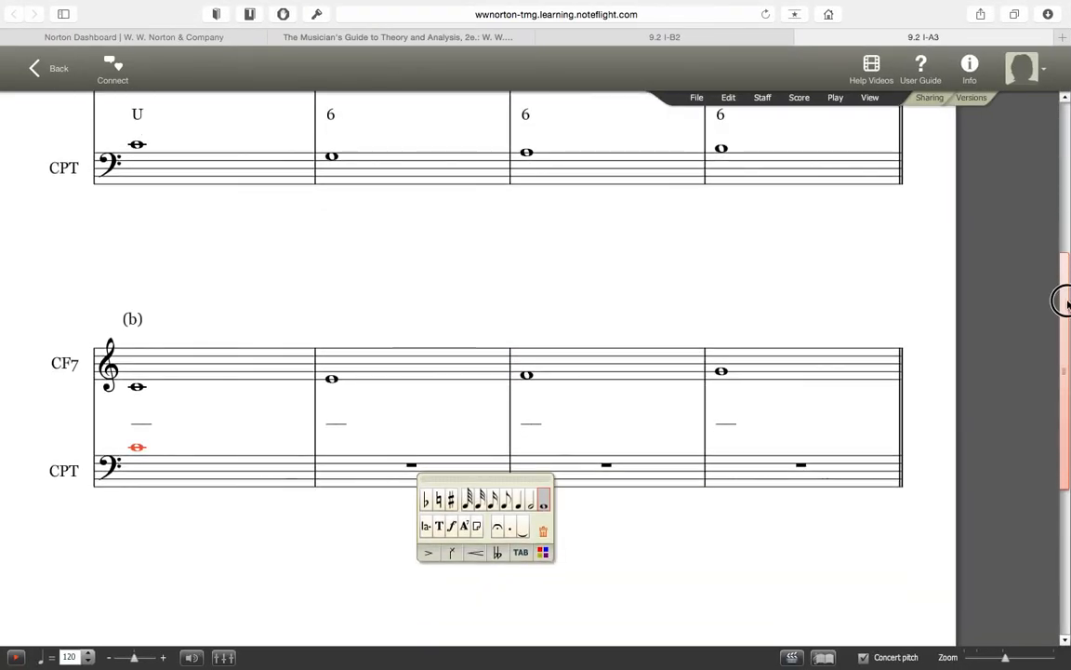
left_click(331, 447)
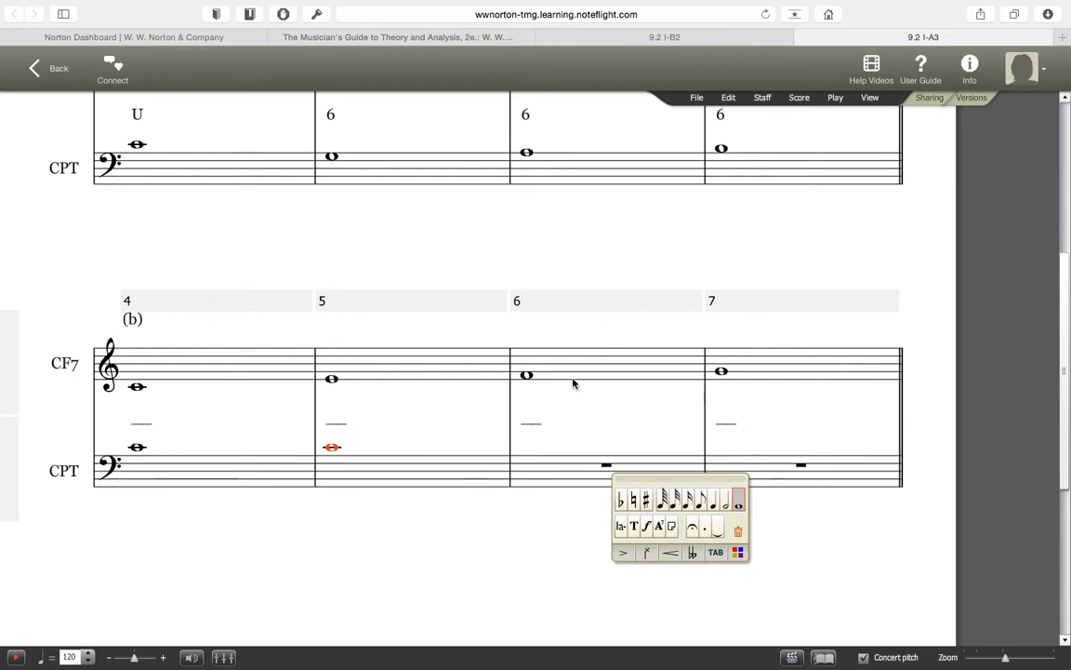
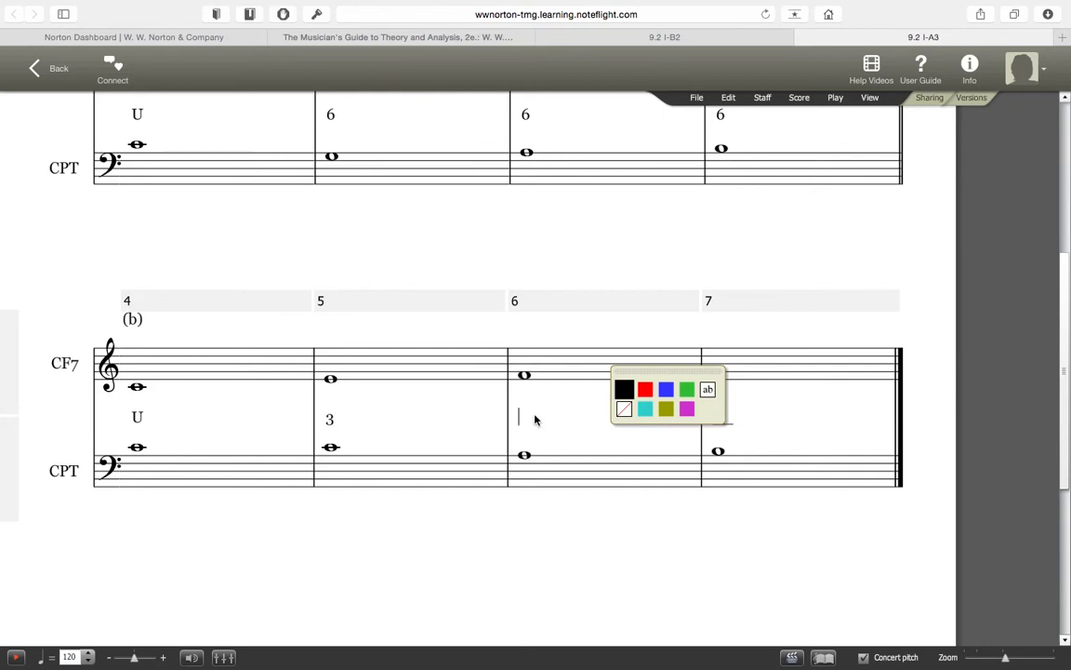
Step: Fill in the interval label 6 above the third and fourth CPT measures of exercise (b)
left_click(525, 462)
type("6")
left_click(725, 423)
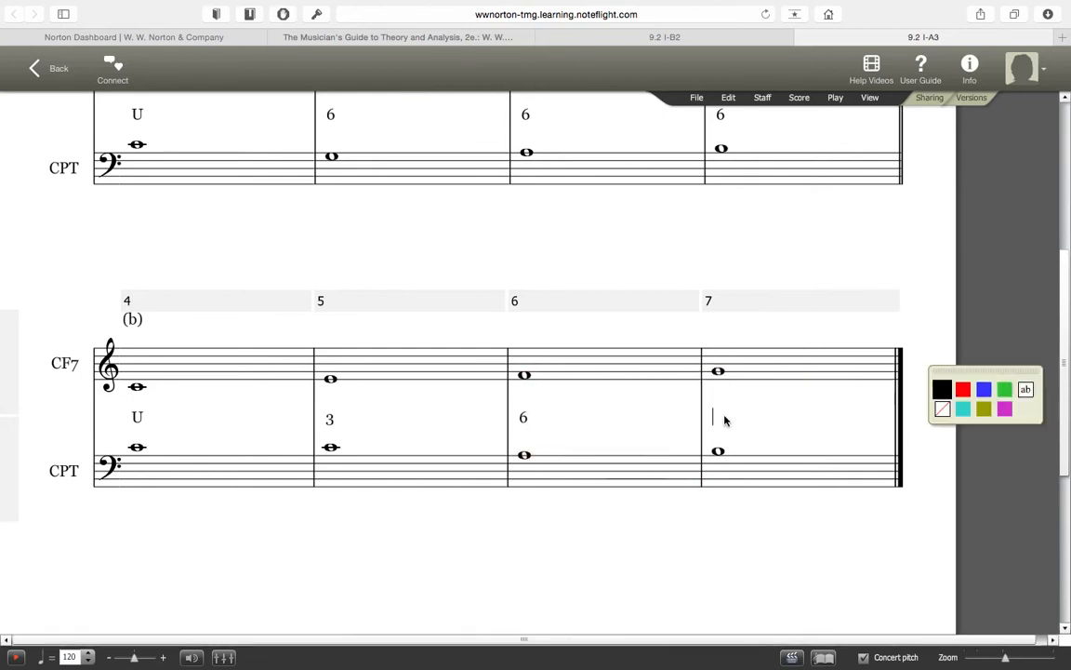
type("6")
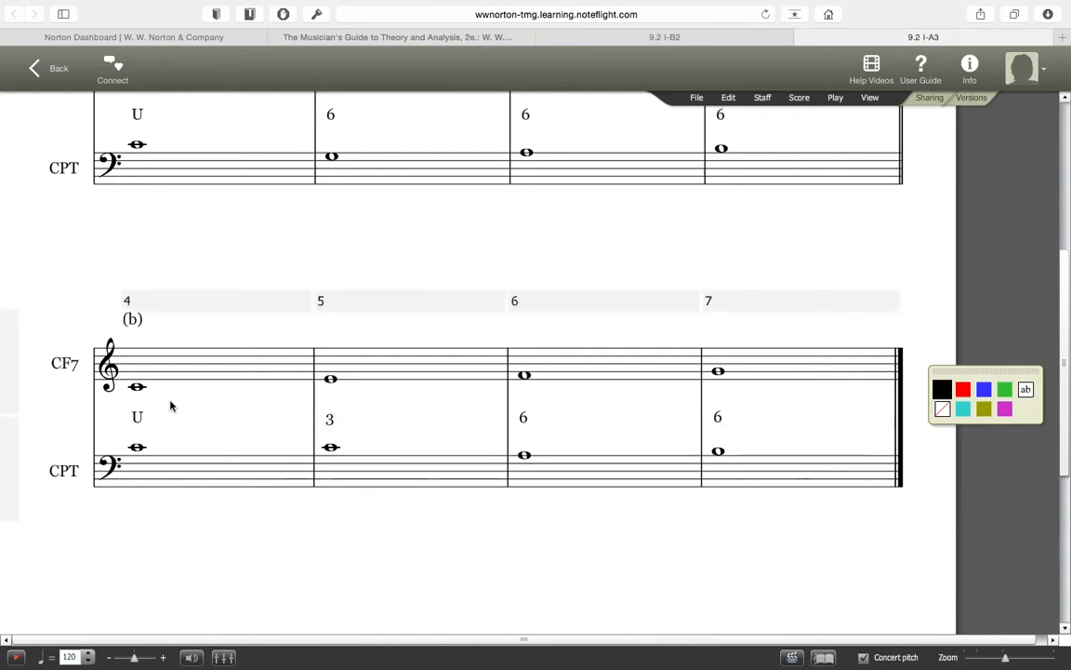
left_click(142, 302)
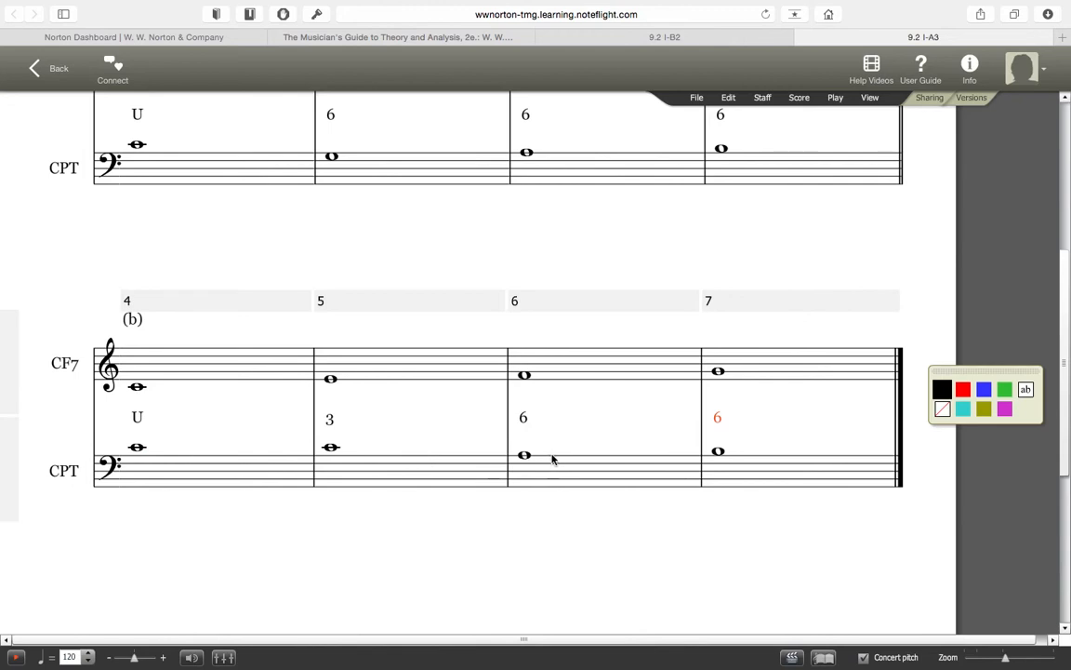
left_click(141, 301)
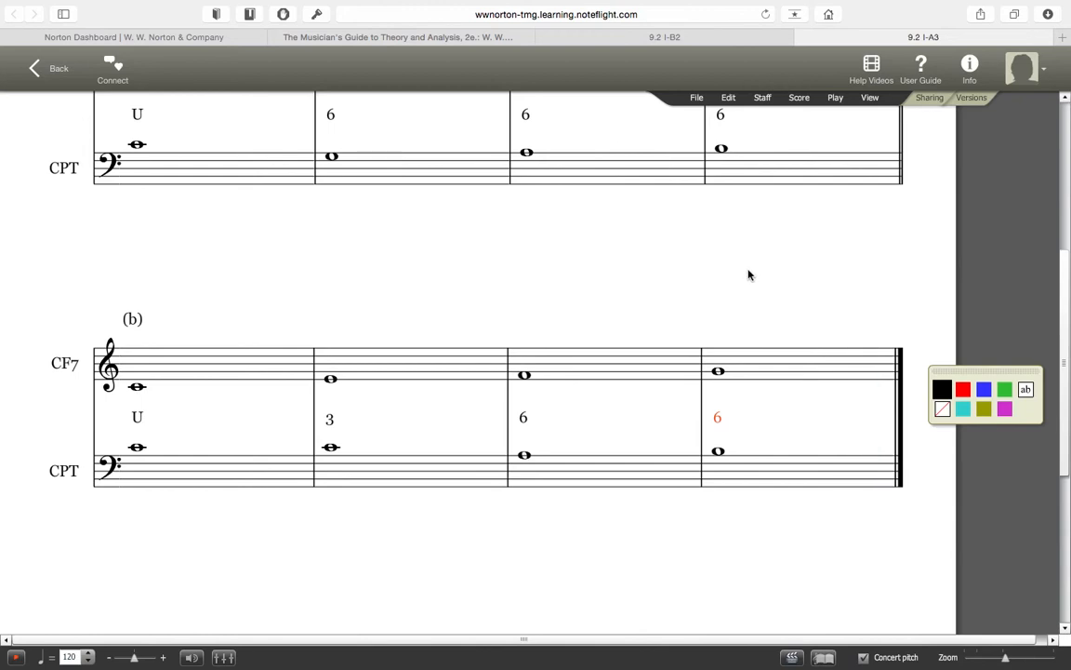
Step: Look back over exercise (a) and switch to the score of exercise 9.2 I-B2
left_click_drag(1064, 323, 1064, 232)
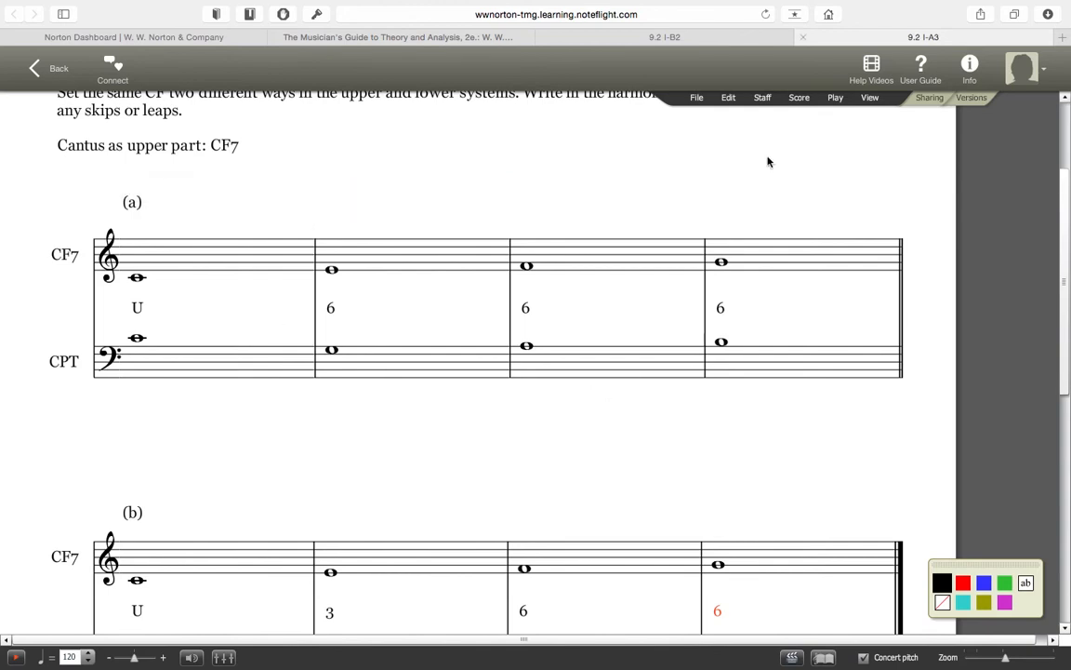
left_click(602, 37)
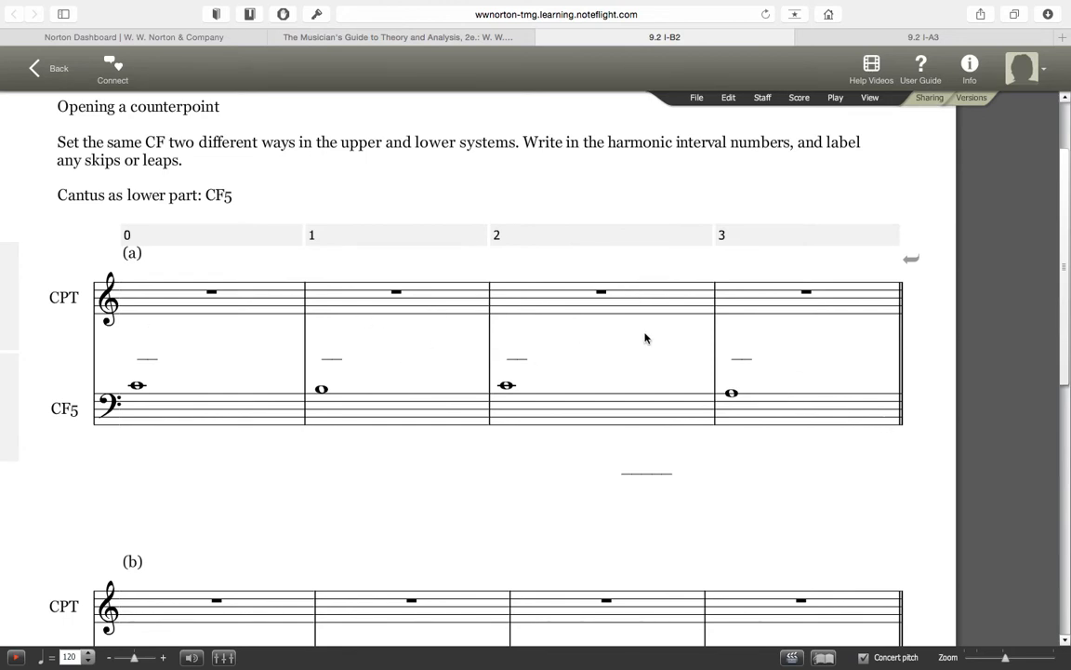
Step: Switch to the second sheet in Numbers and fill the interval 3 row with E, D, E and C for m1 to m4
key("ctrl+Right")
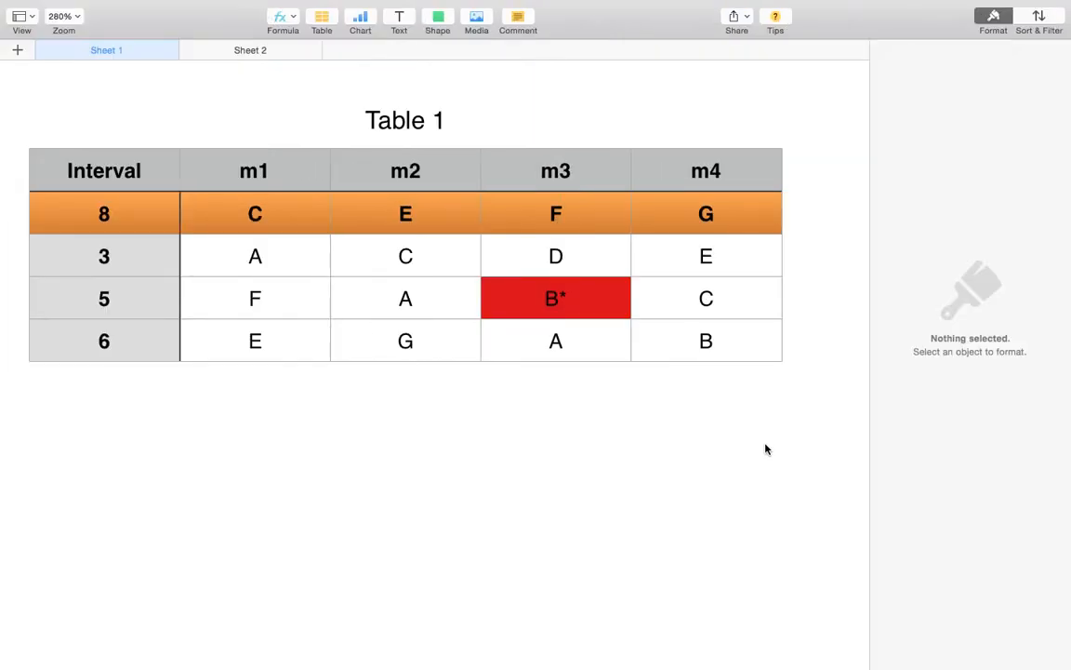
left_click(241, 51)
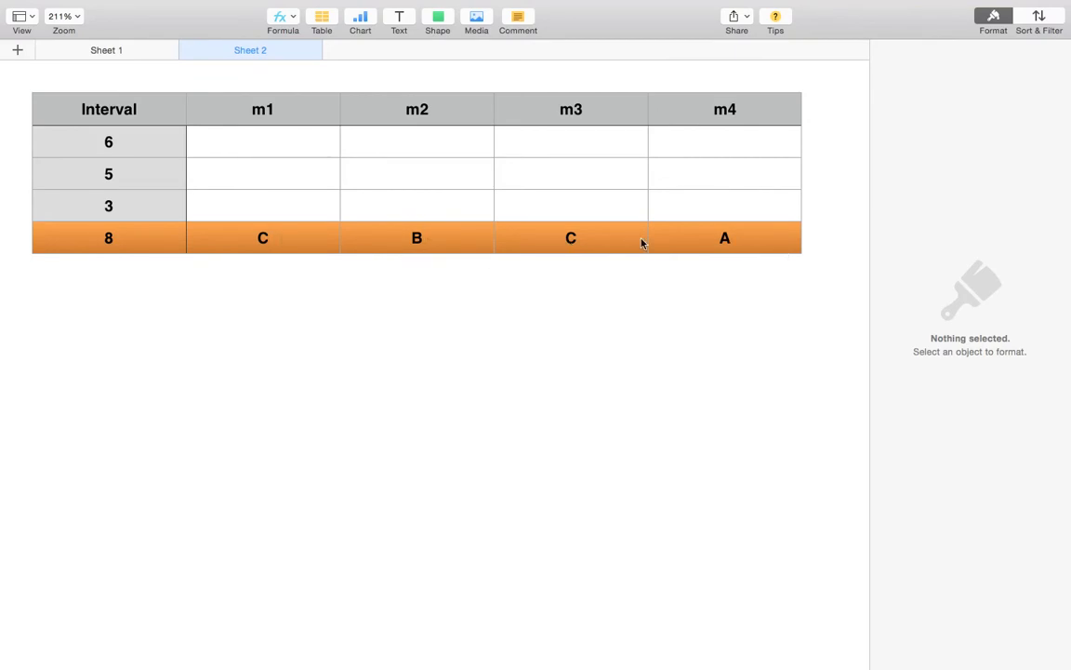
left_click(272, 217)
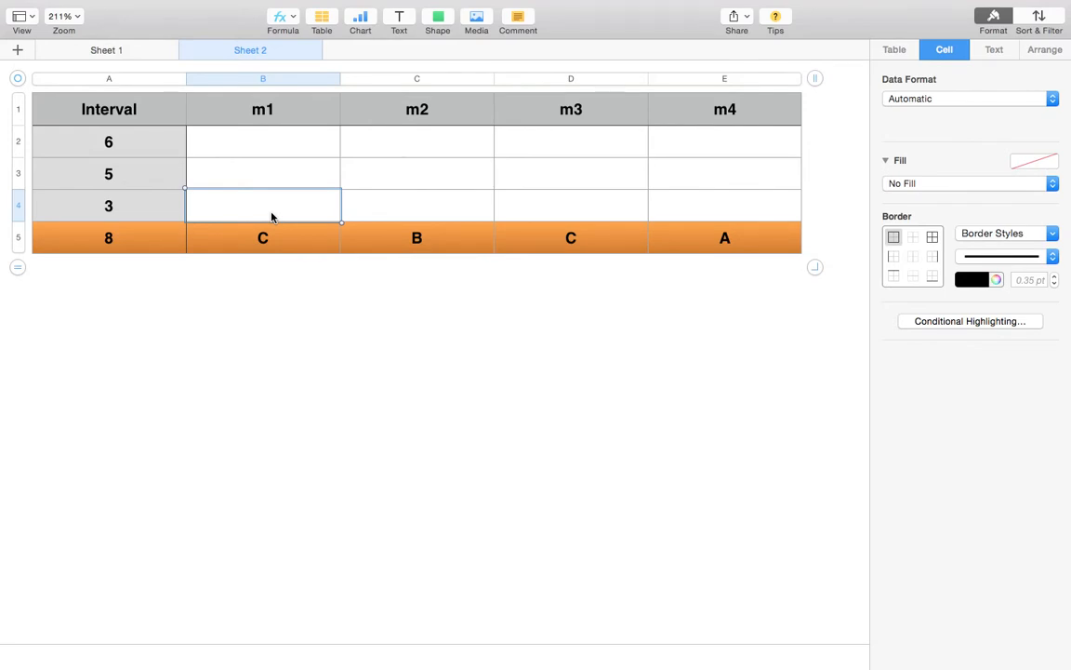
type("E")
key("Tab")
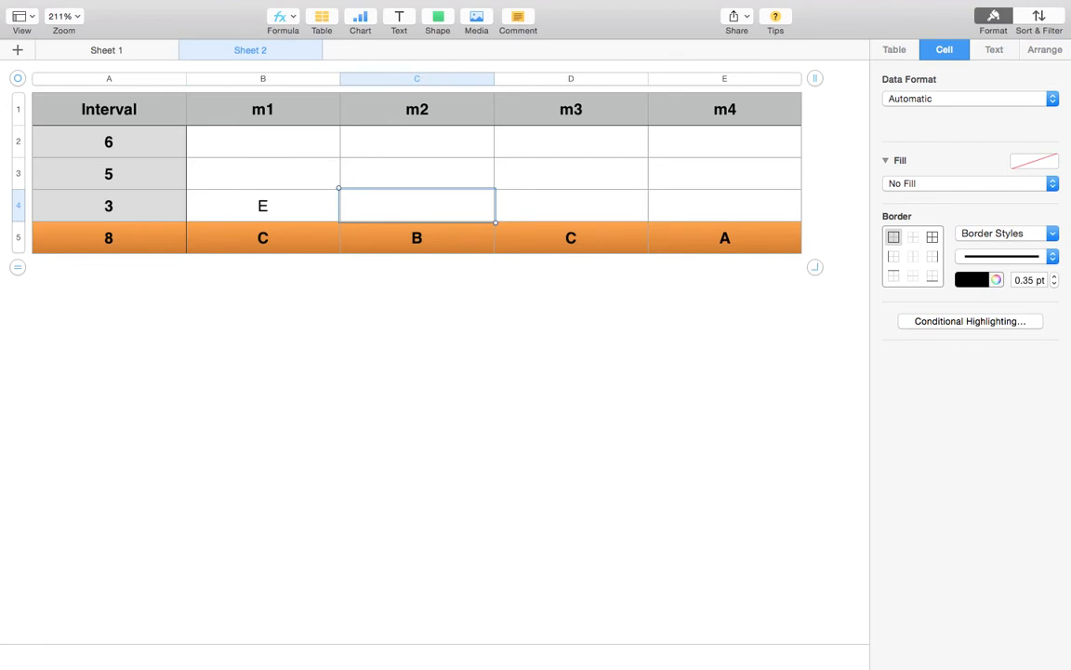
type("D")
key("Tab")
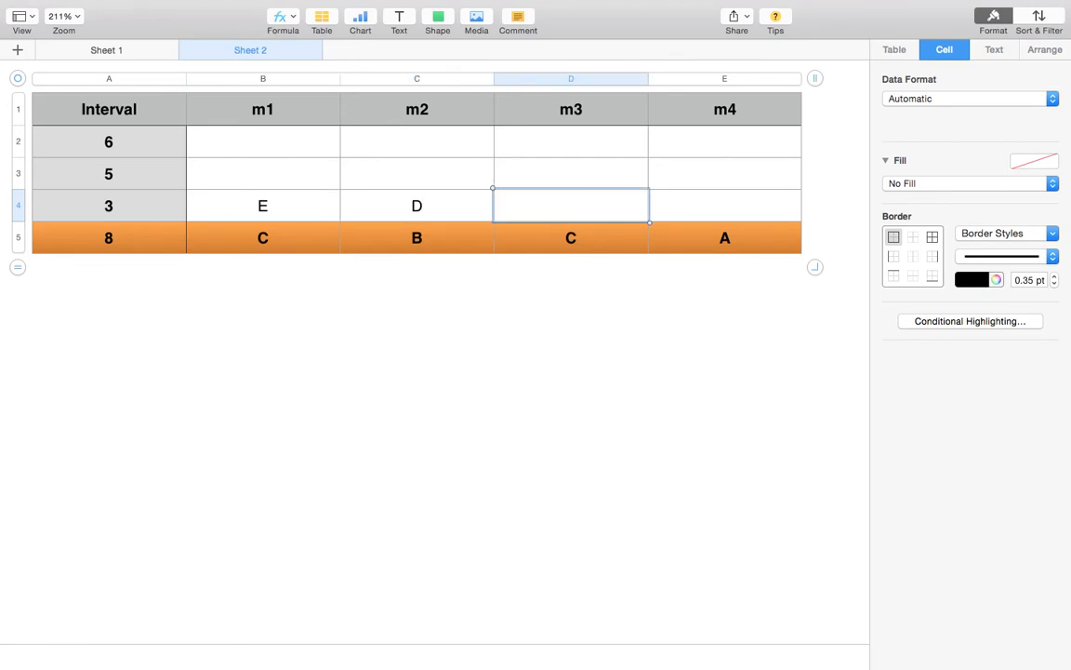
type("E")
key("Tab")
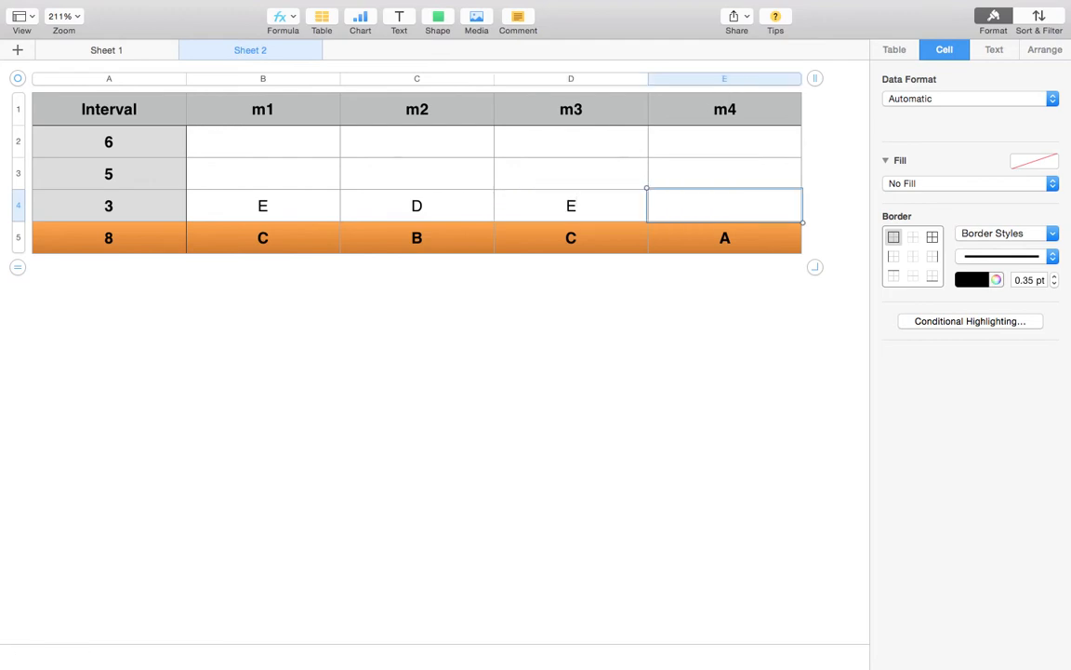
type("C")
Step: Fill the interval 5 row with G, F, G and E for m1 to m4
left_click(266, 174)
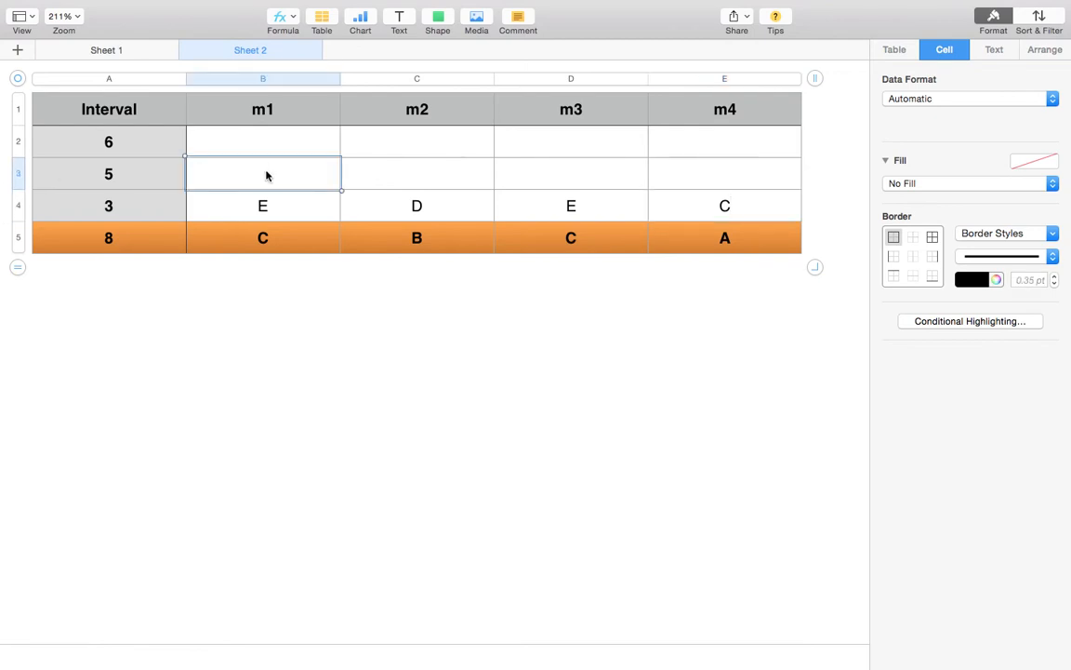
type("G")
key("Tab")
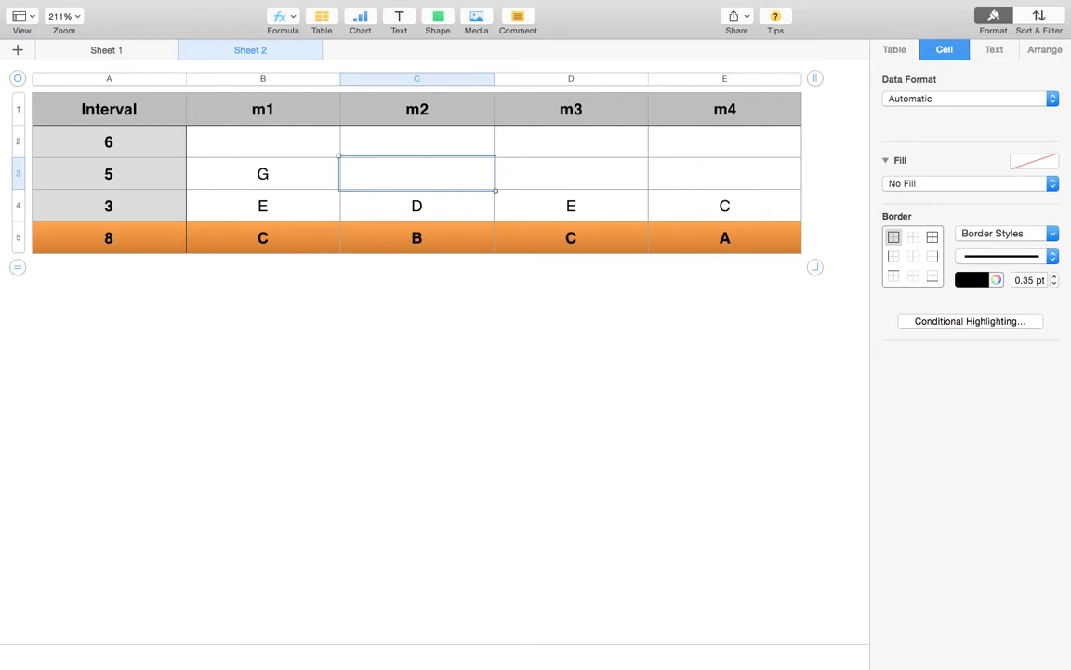
type("F")
key("Tab")
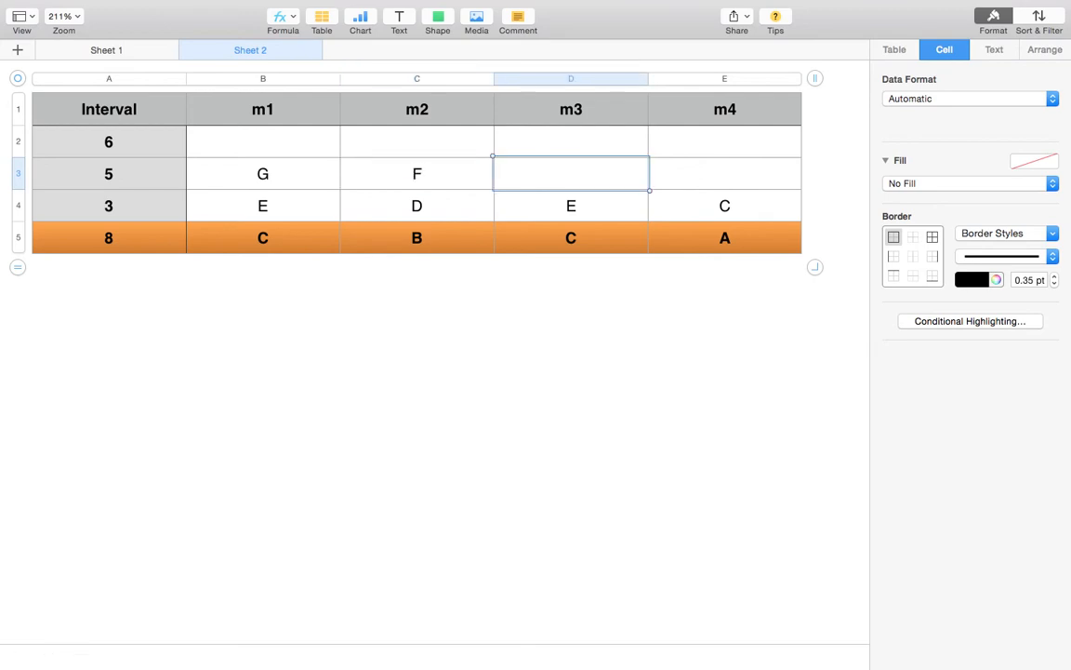
type("G")
key("Tab")
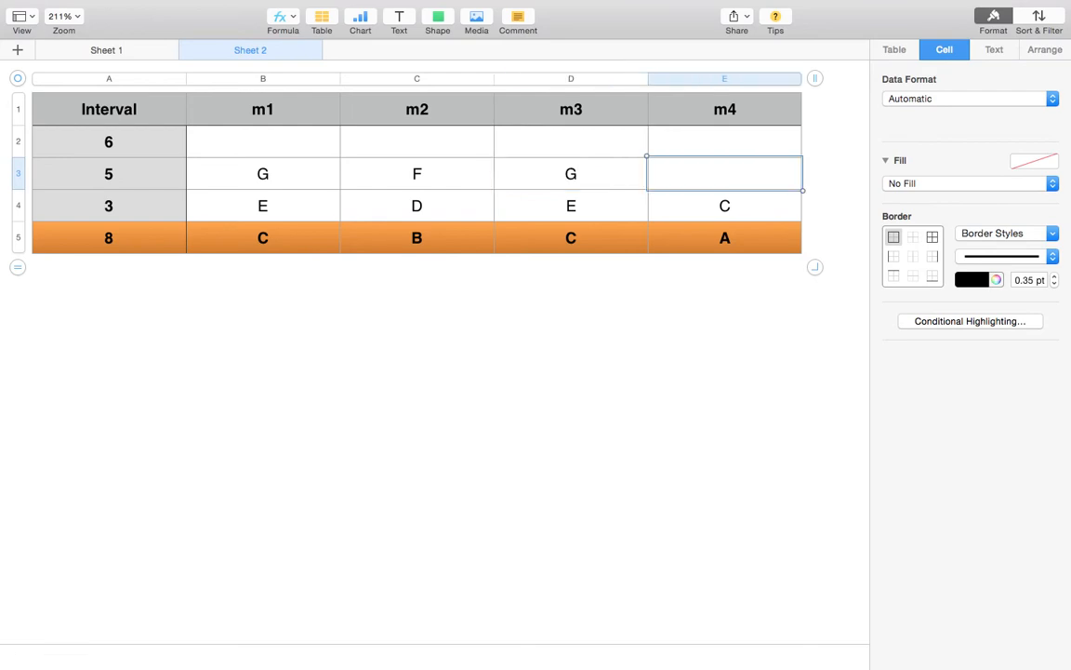
type("A")
key("BackSpace")
type("E")
Step: Fill the interval 6 row with A, G, A and F for m1 to m4
left_click(272, 142)
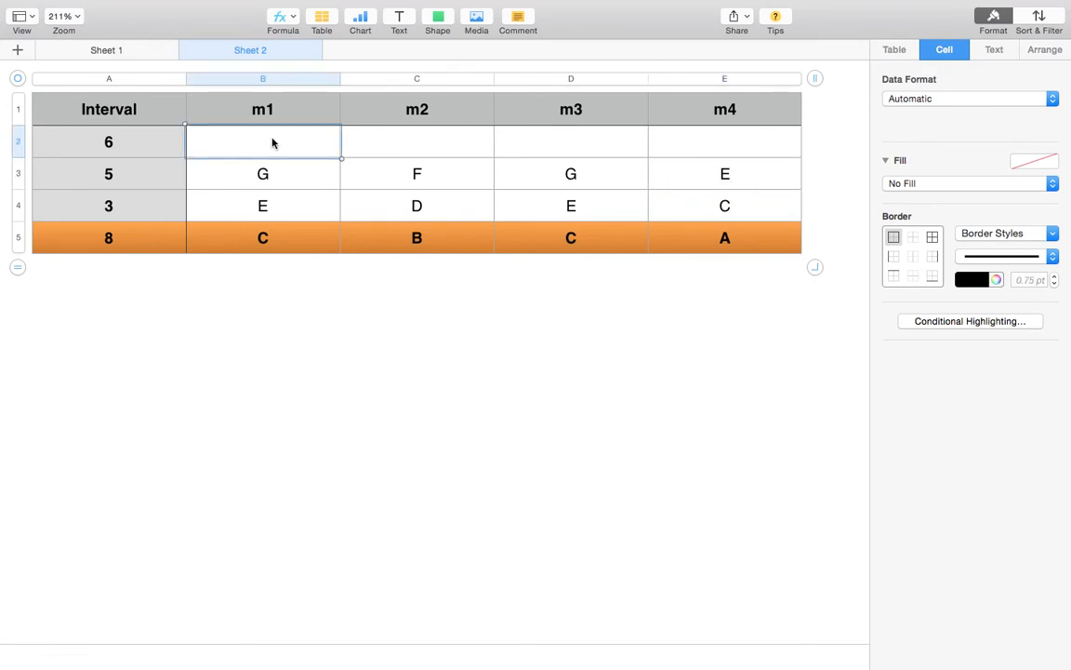
type("A")
key("Tab")
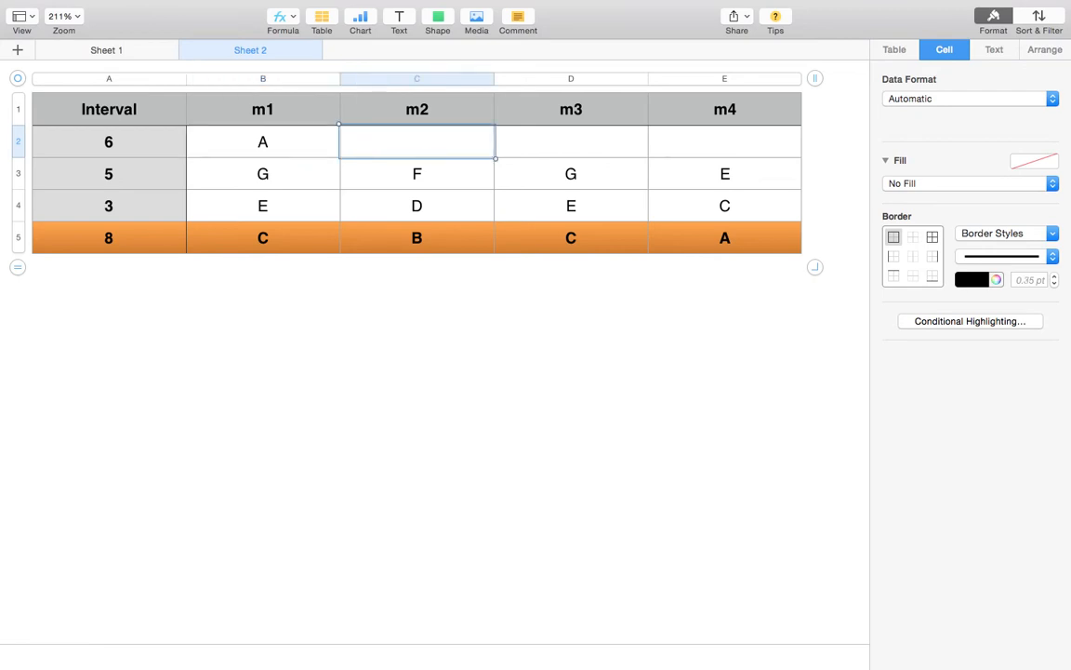
type("G")
key("Tab")
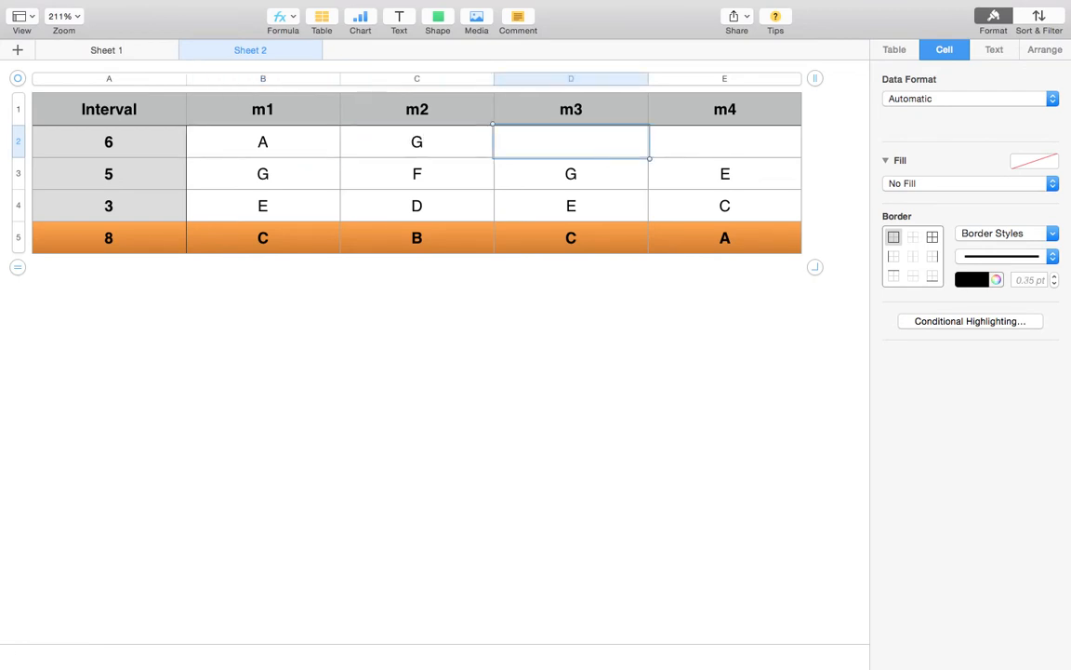
type("A")
key("Tab")
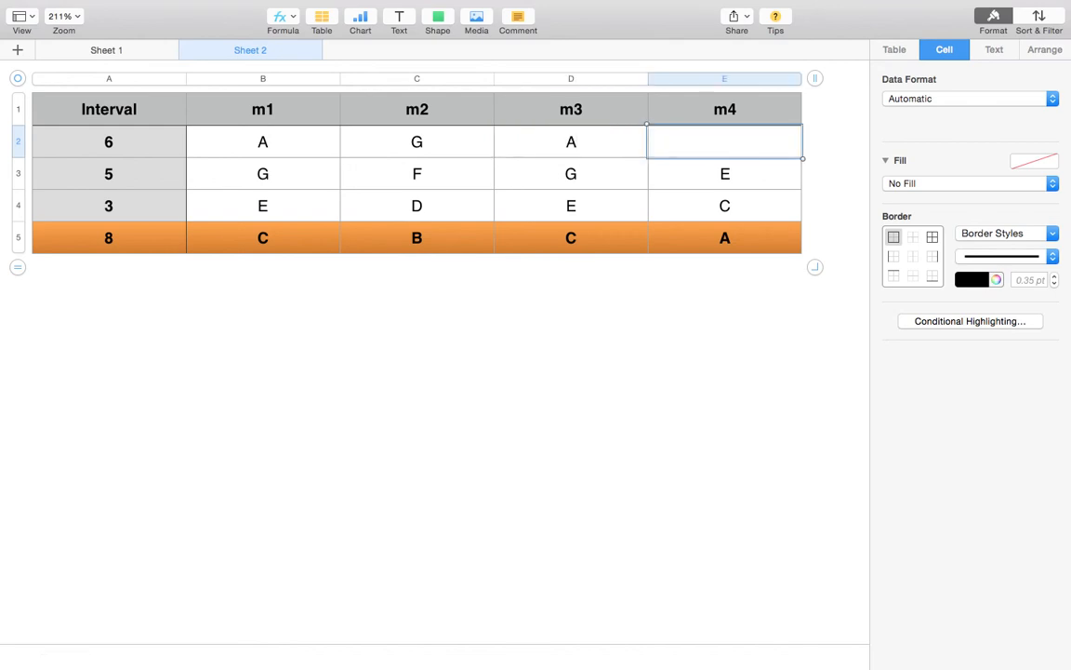
type("F")
left_click(555, 422)
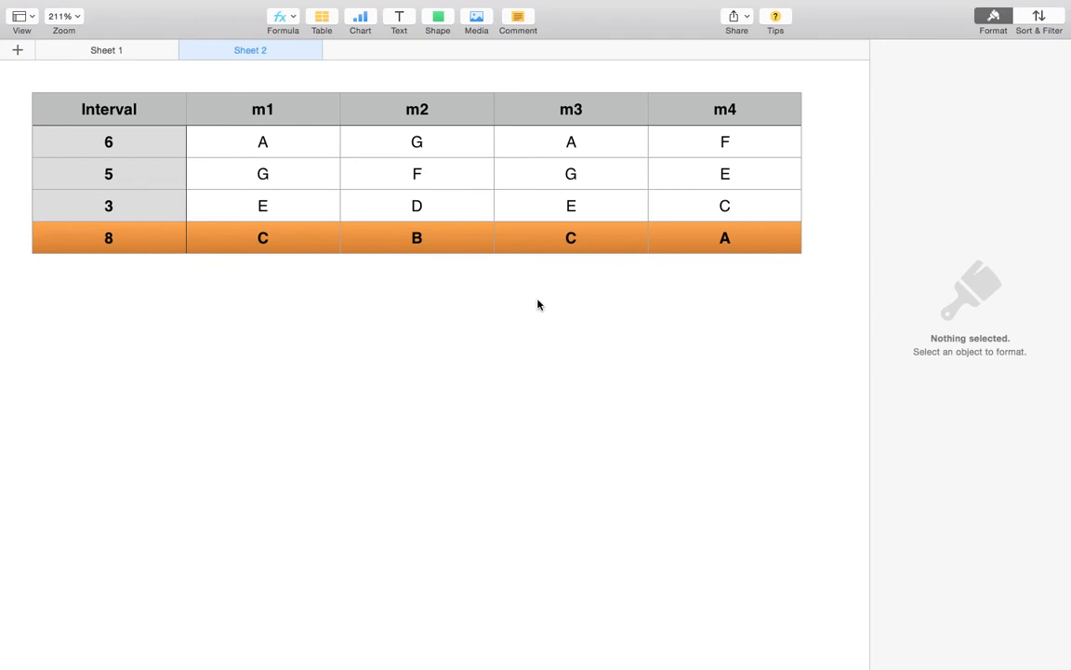
Step: Change the m2 entry in the interval 5 row to F* and give that cell a red color fill
left_click(442, 177)
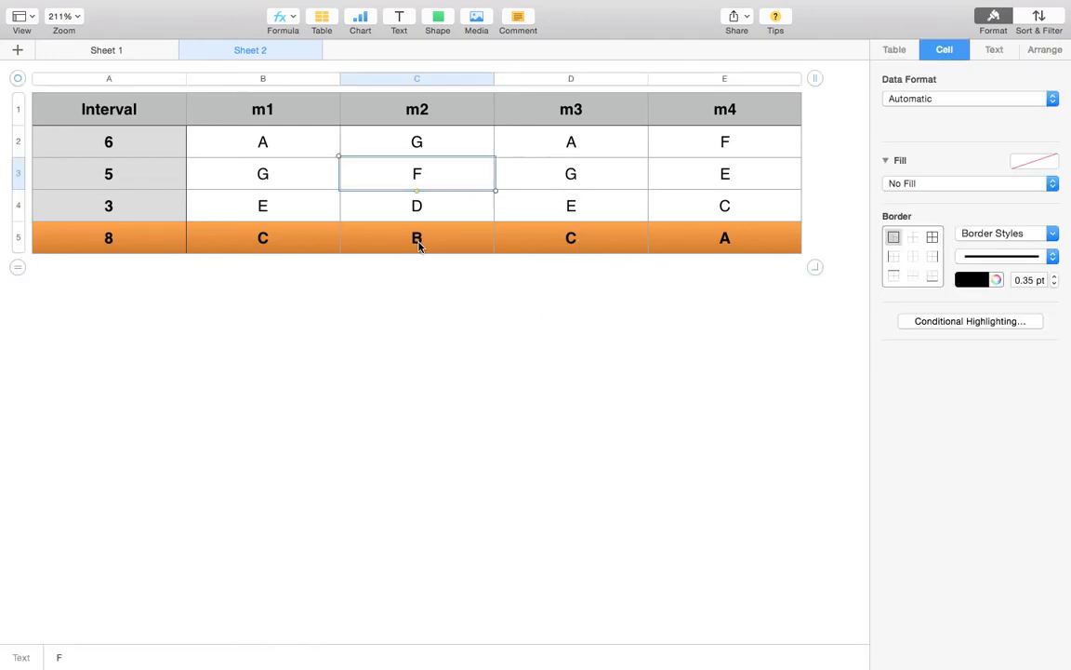
double_click(435, 177)
type("F*")
left_click(984, 184)
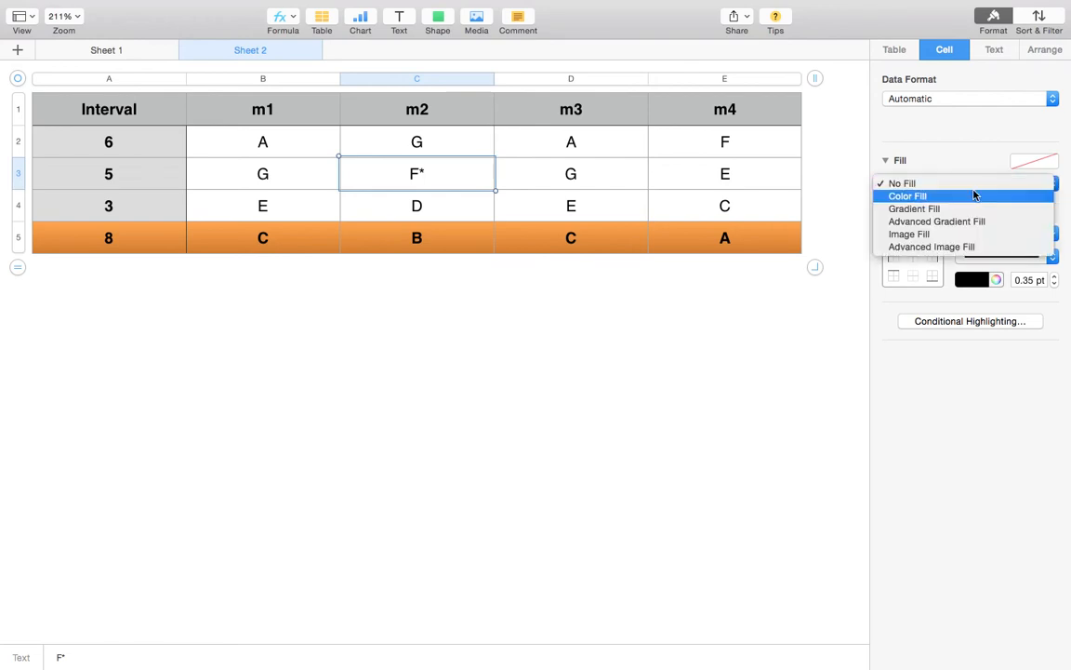
left_click(970, 197)
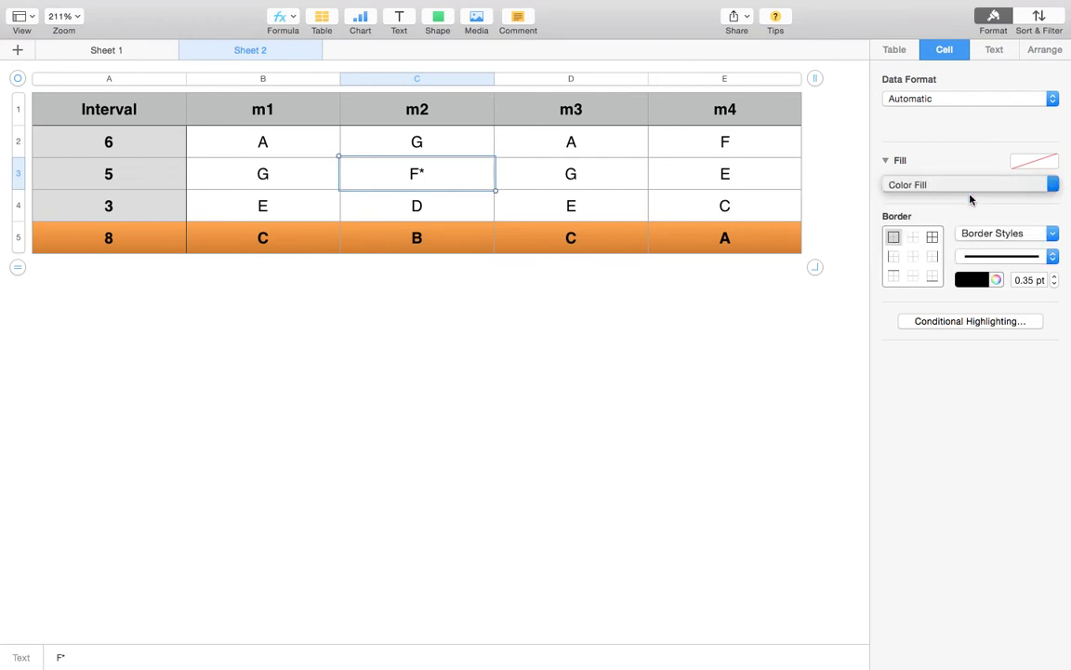
left_click(627, 390)
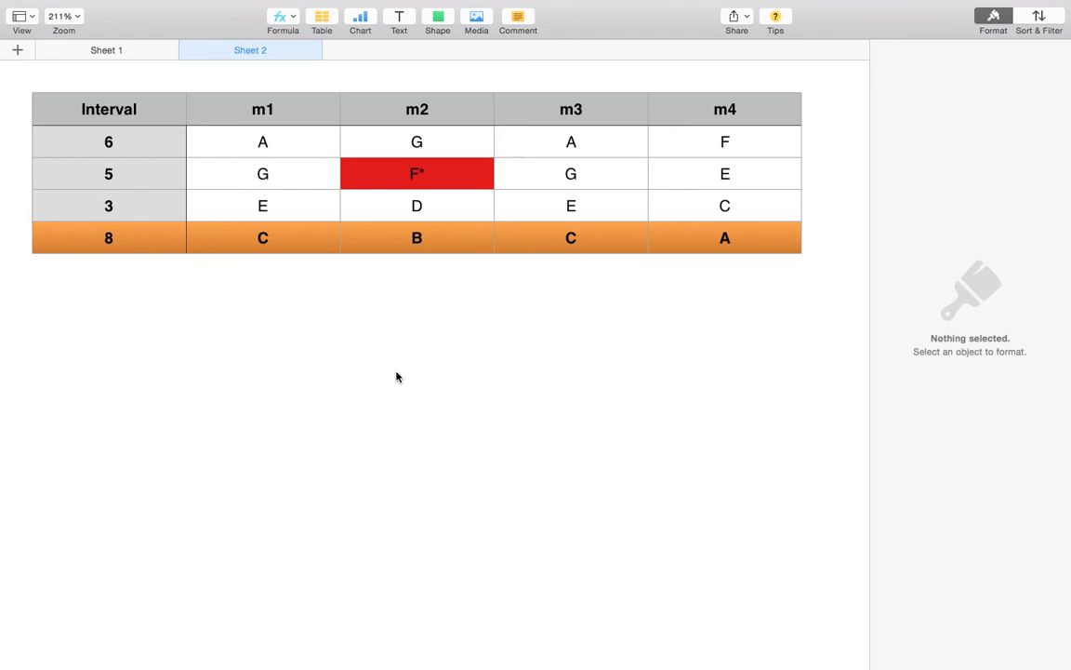
left_click(396, 377)
Step: Return to the Noteflight score and enter a whole-note C, third space, in exercise (a)'s first CPT measure, keeping the note palette clear of the staves
key("ctrl+Left")
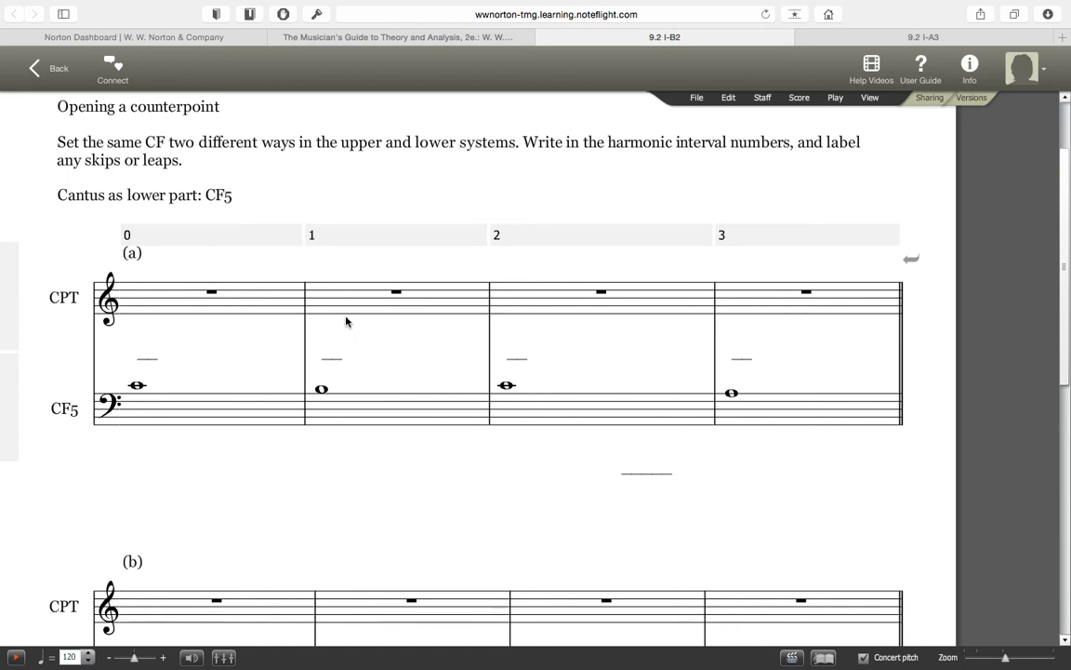
left_click(152, 296)
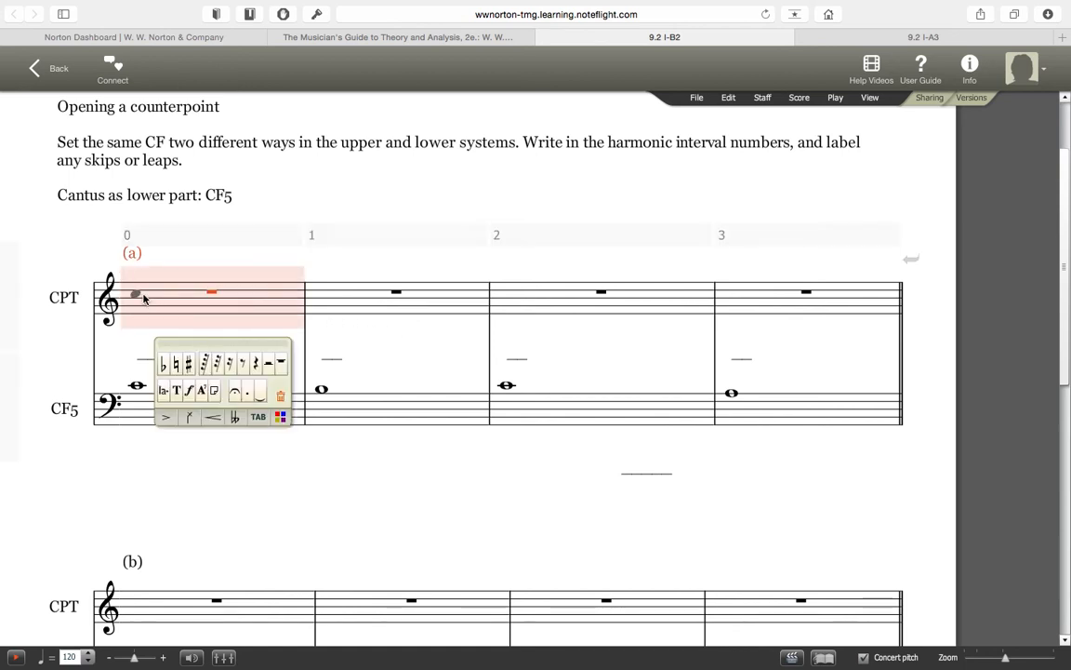
left_click(142, 296)
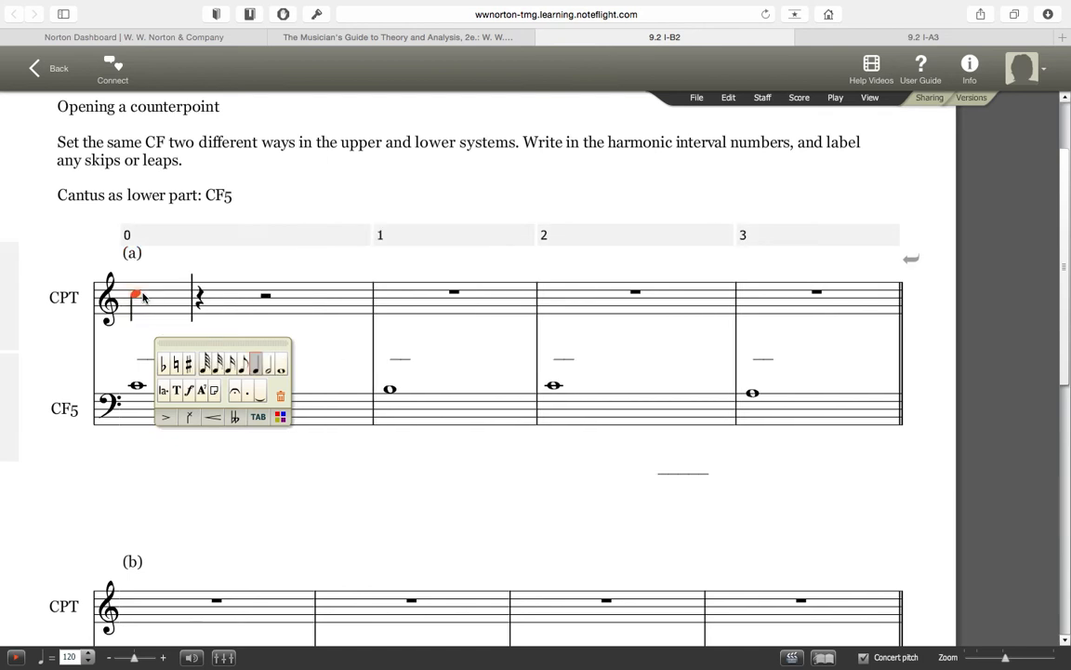
left_click(282, 368)
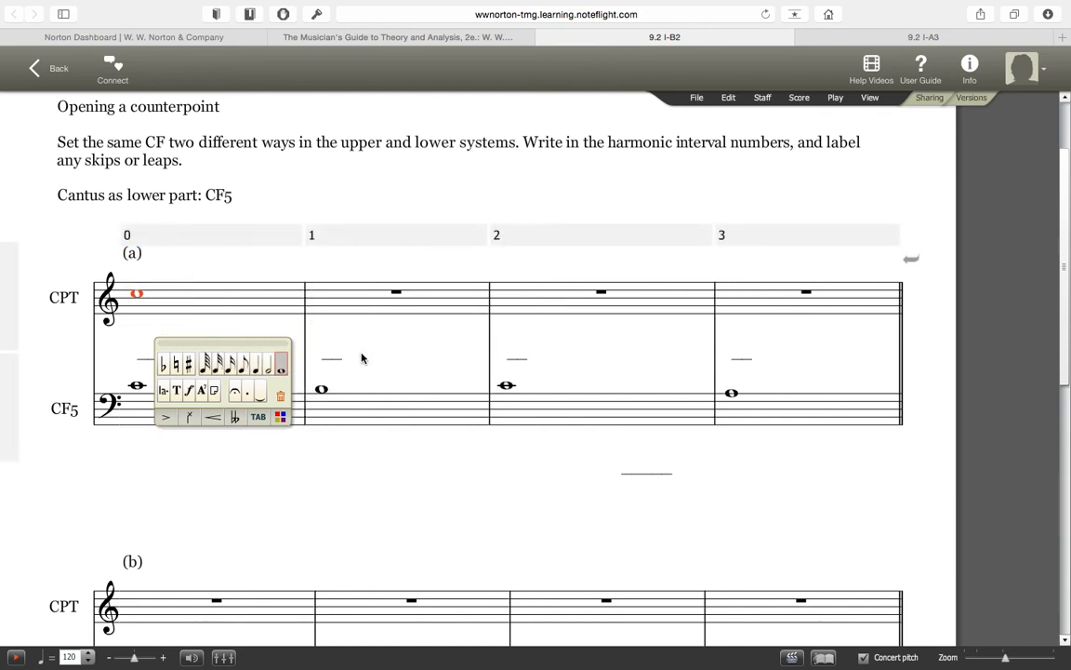
left_click_drag(245, 343, 251, 445)
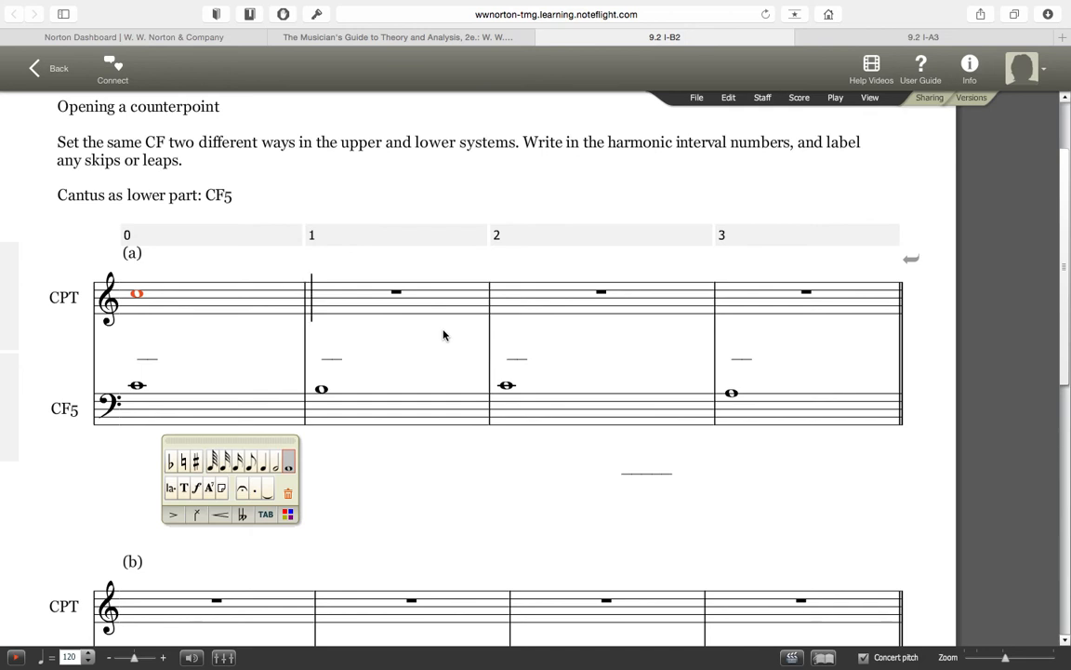
Step: Consult the Numbers table and enter whole notes D (fourth line) and A (second space) in exercise (a)'s second and third CPT measures in Noteflight
key("ctrl+Right")
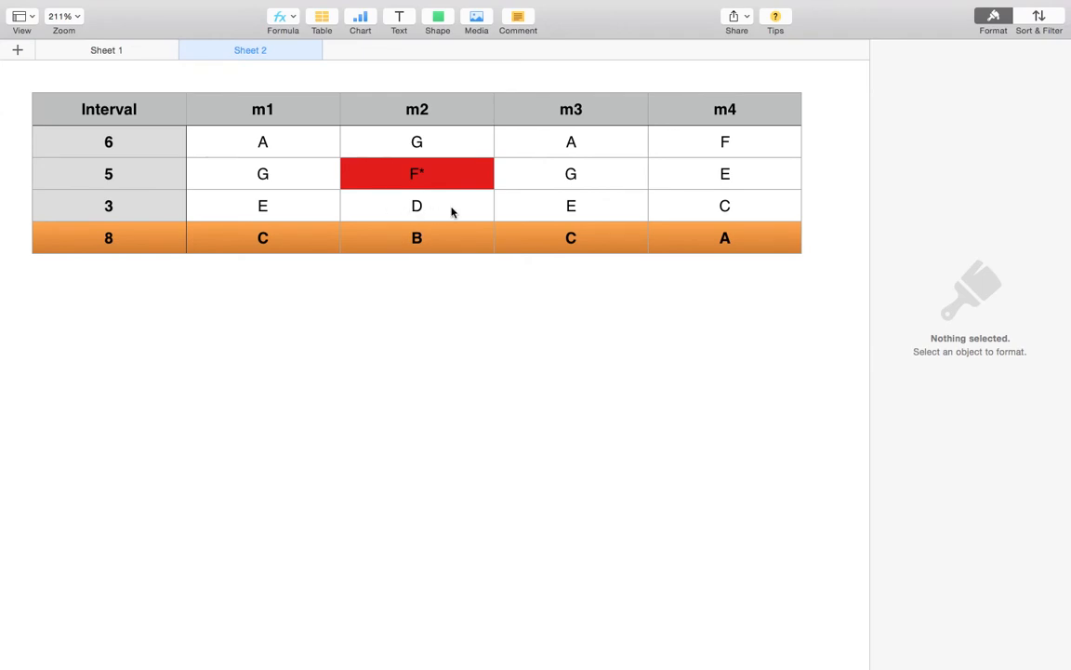
key("ctrl+Left")
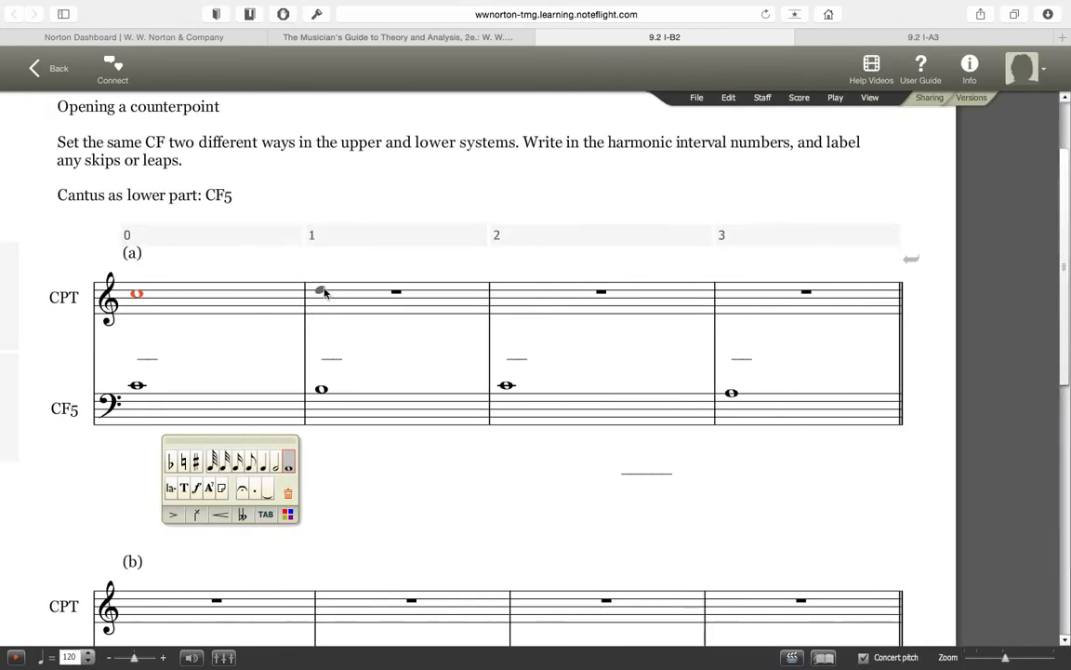
left_click(322, 291)
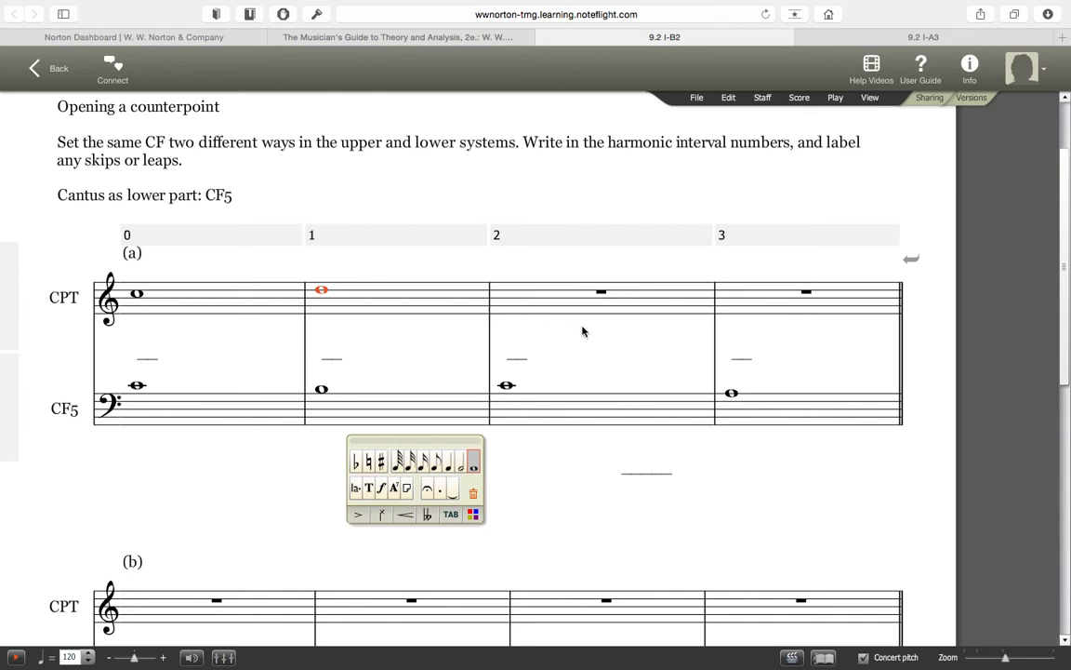
key("ctrl+Right")
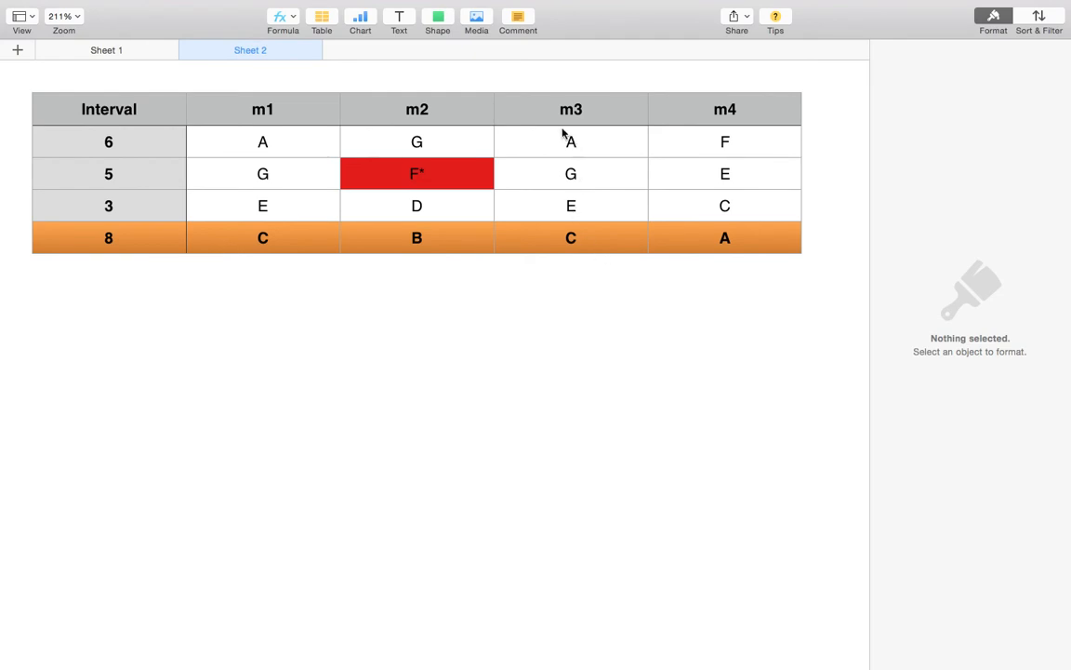
key("ctrl+Left")
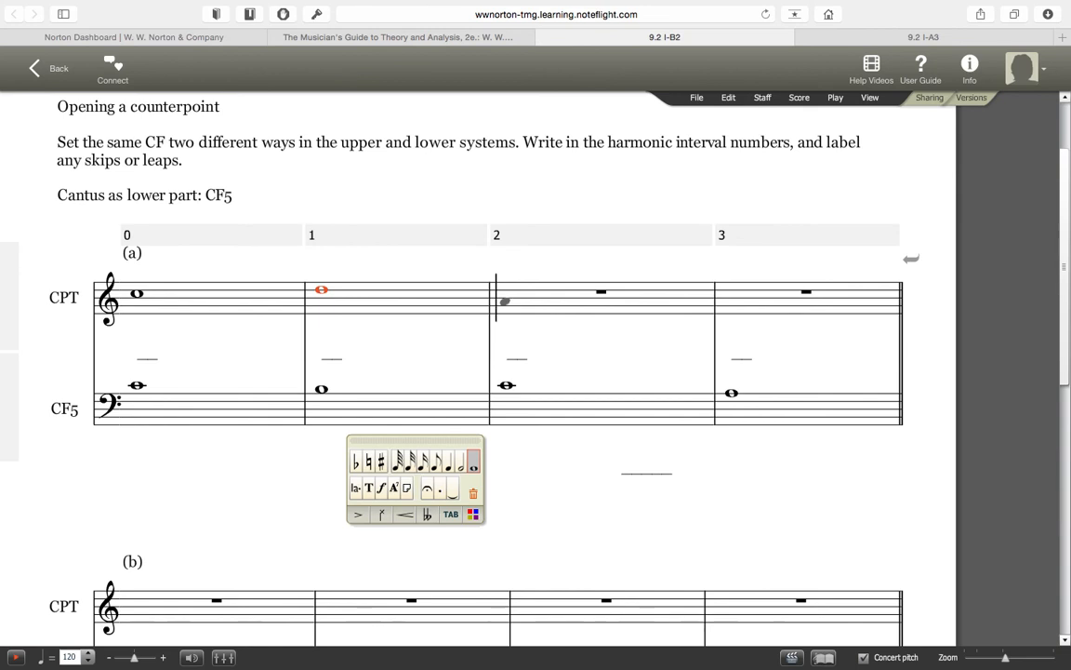
left_click(504, 301)
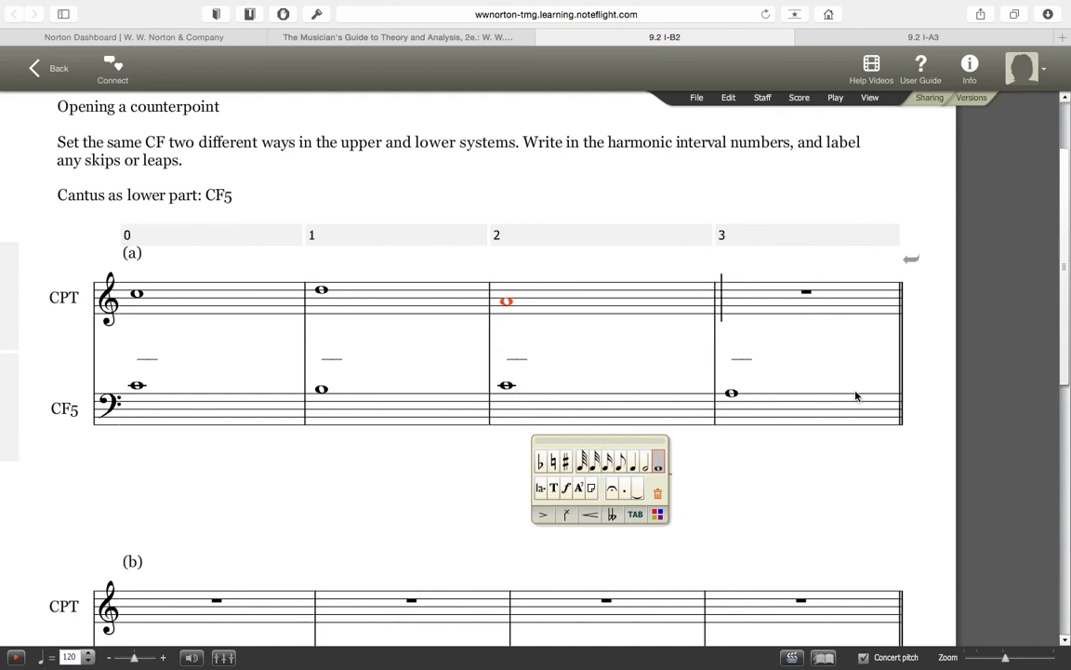
Step: Check the m4 options in Numbers and enter a whole-note C, third space, in exercise (a)'s fourth CPT measure in Noteflight
key("ctrl+Right")
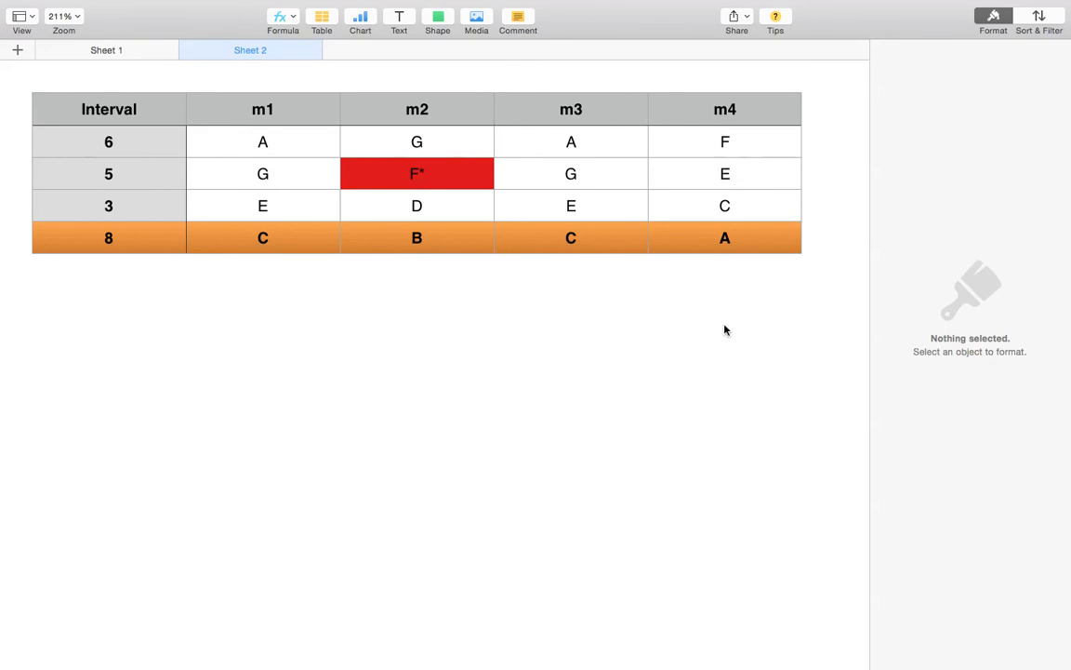
key("ctrl+Left")
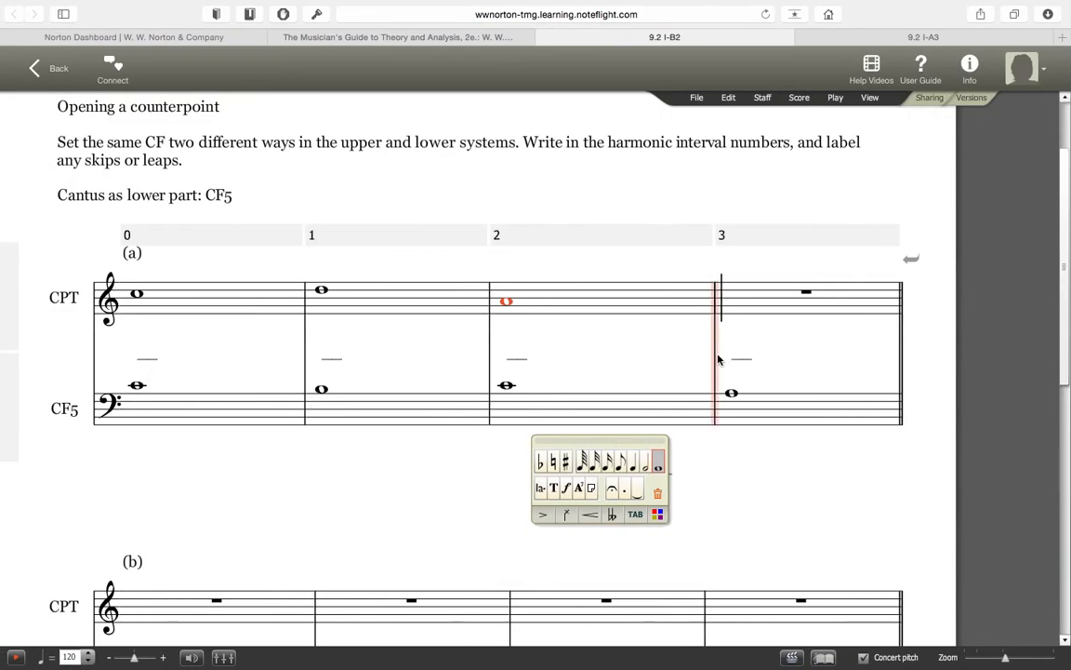
left_click(733, 294)
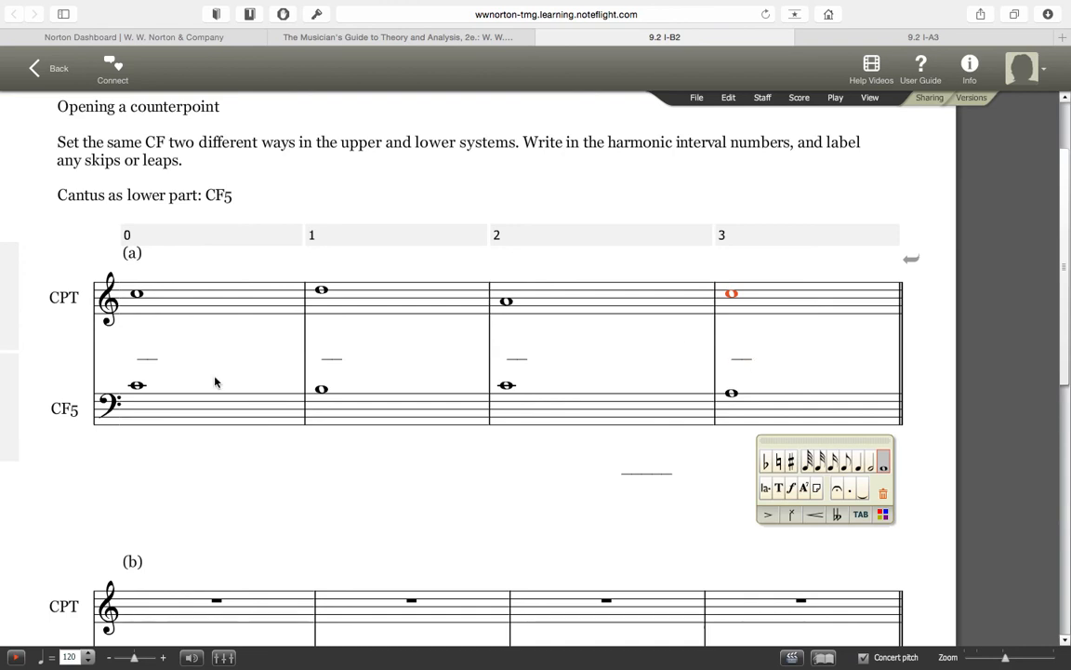
Step: Fill in the interval labels 8, 3, 6 and 10 between the staves of exercise (a)'s four measures
left_click(151, 352)
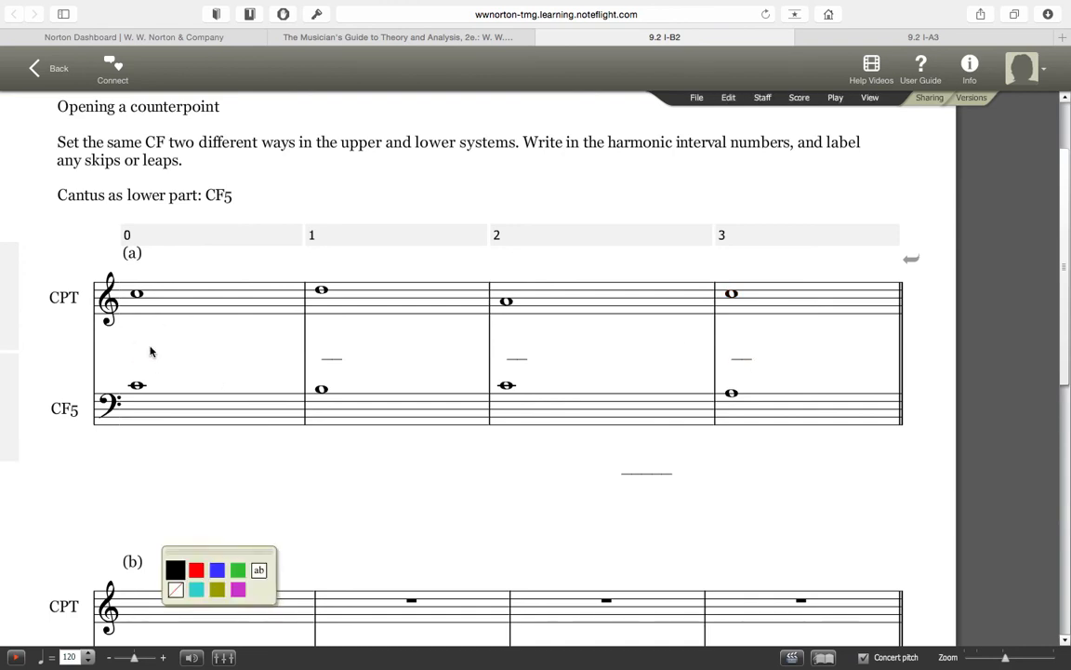
type("8")
left_click(331, 356)
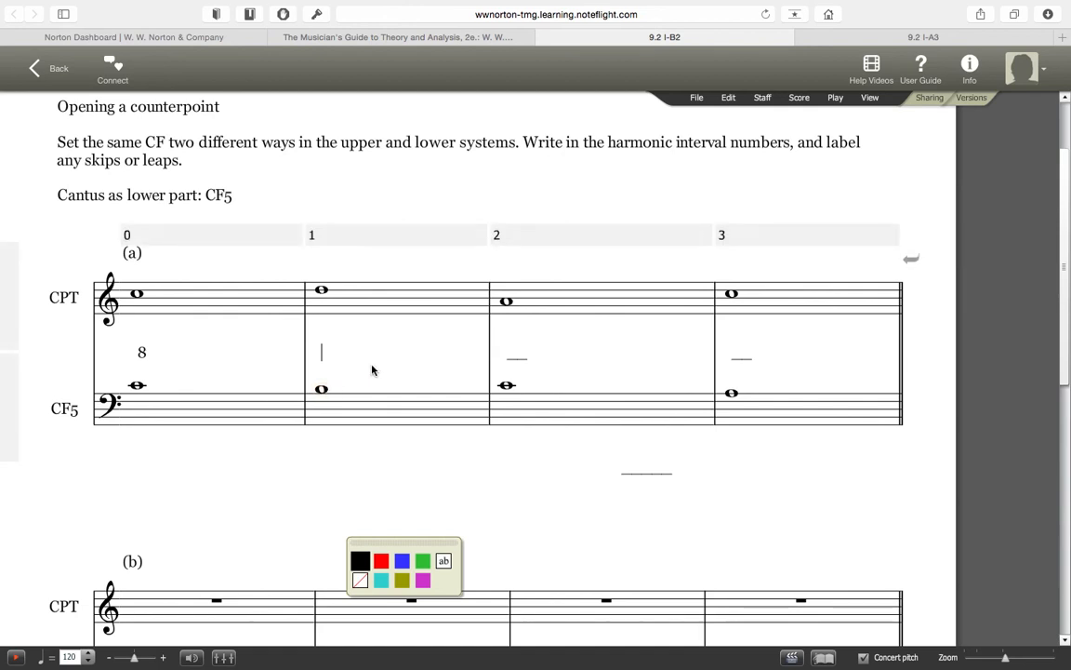
type("3")
left_click(513, 354)
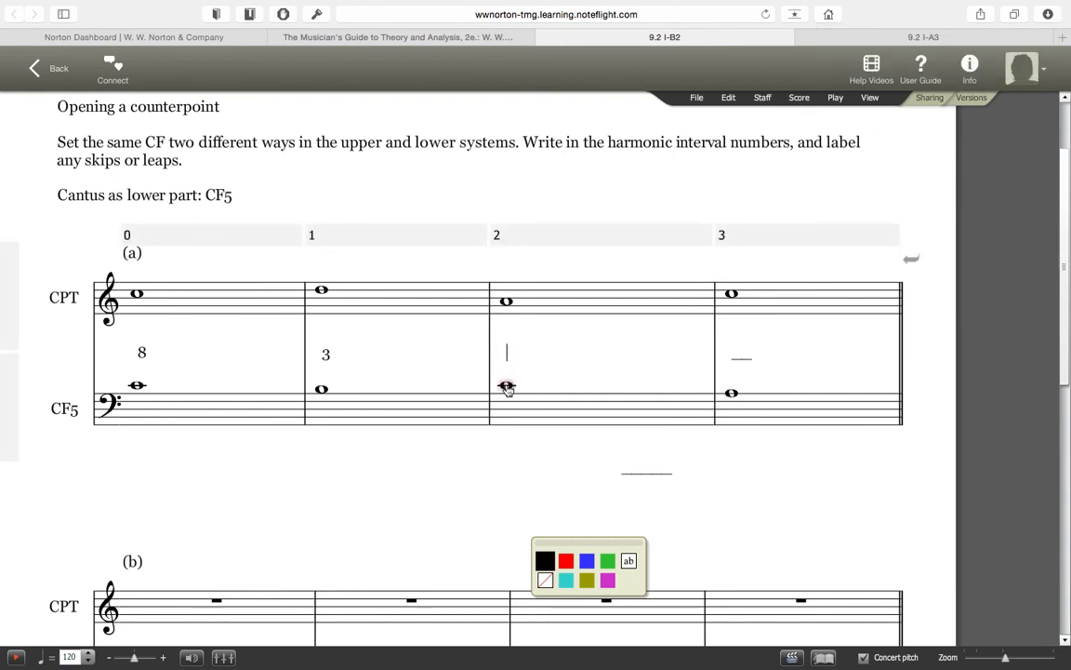
type("6")
left_click(742, 350)
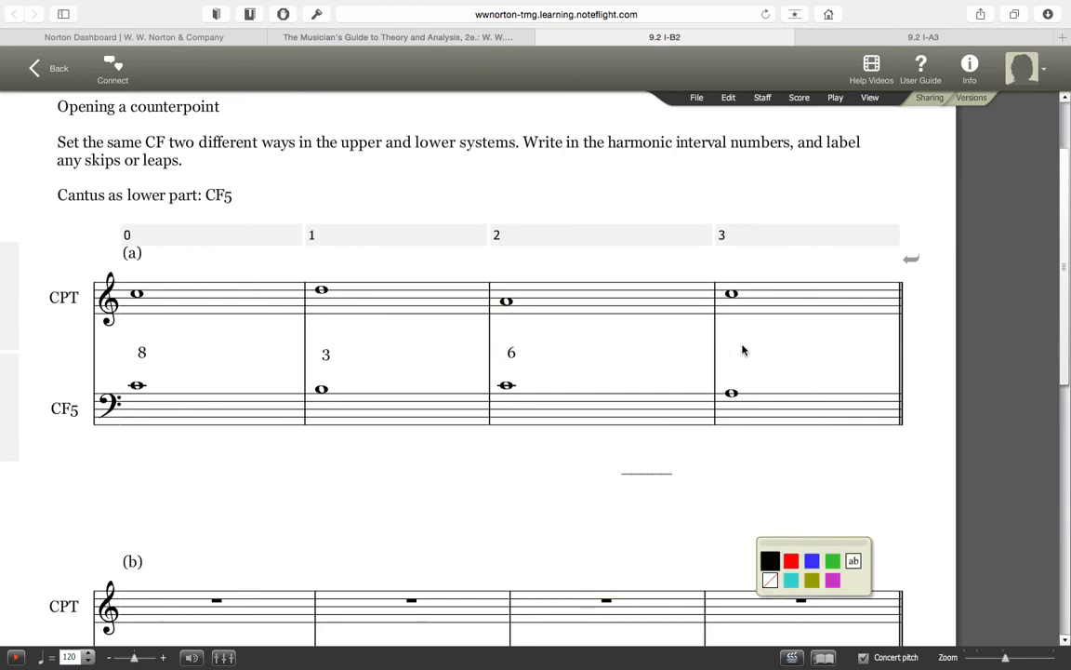
type("6")
key("ctrl+Right")
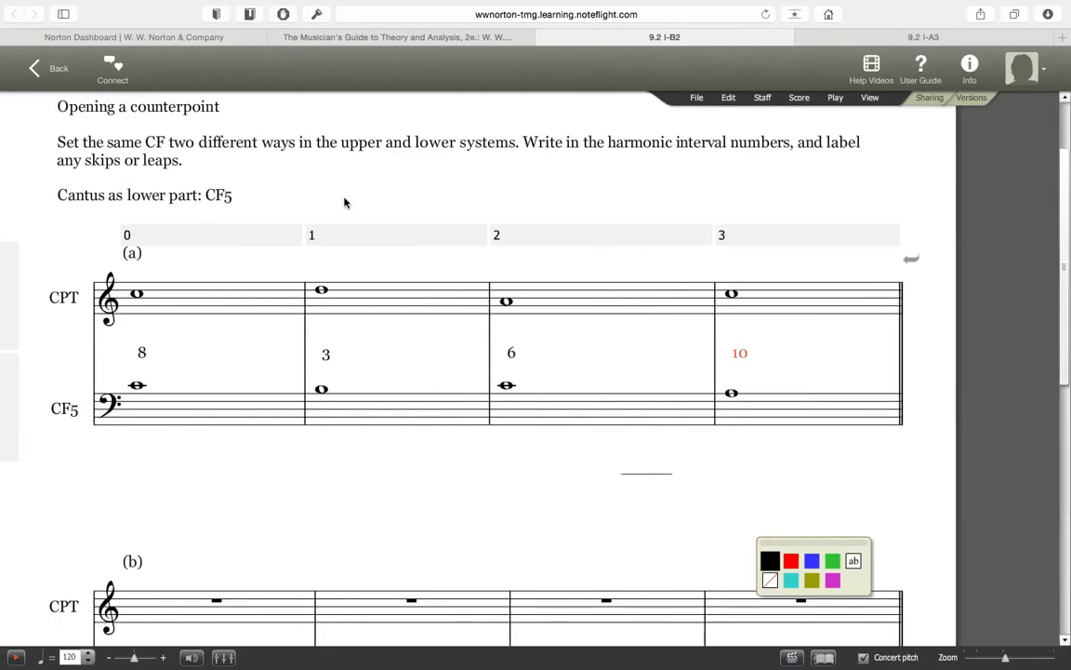
mouse_move(595, 249)
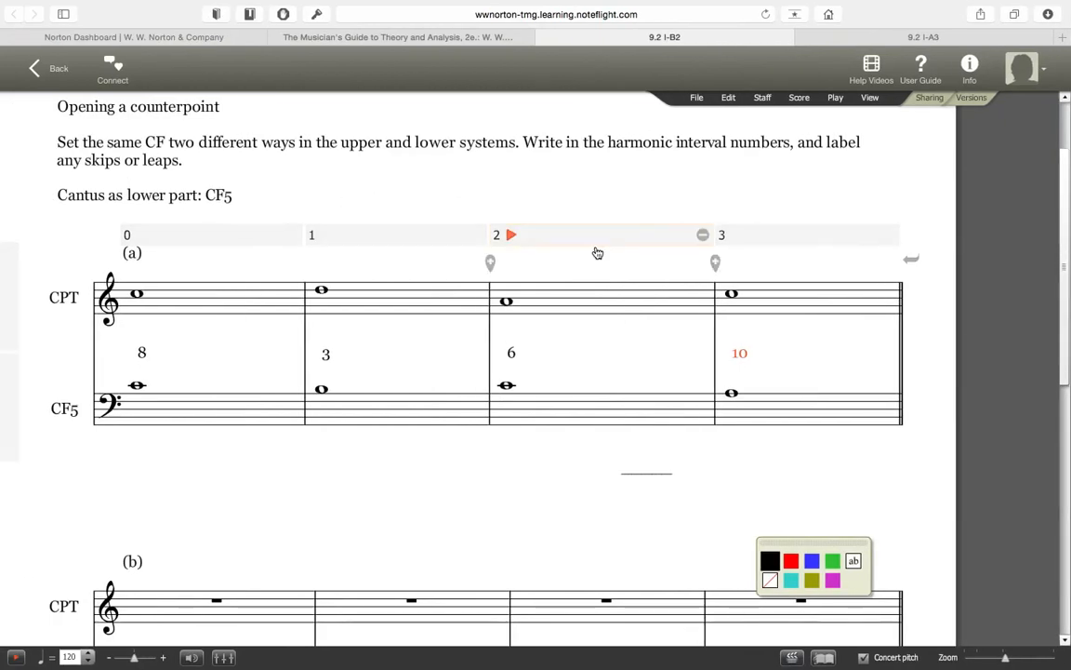
left_click(698, 184)
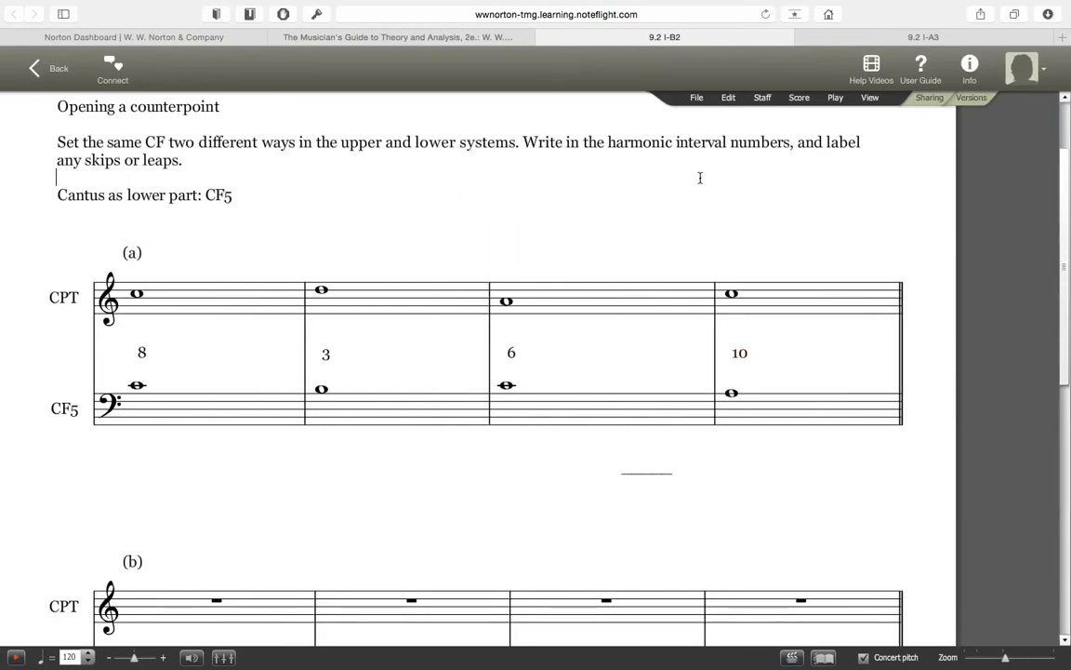